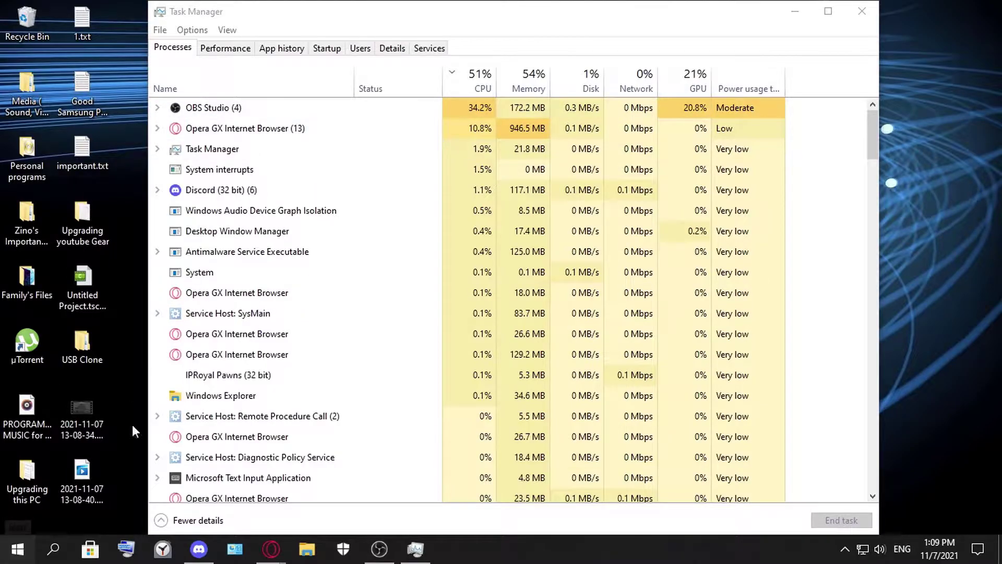
- Open Device Manager from the Start button's quick-access menu and scroll to System devices
right_click(17, 544)
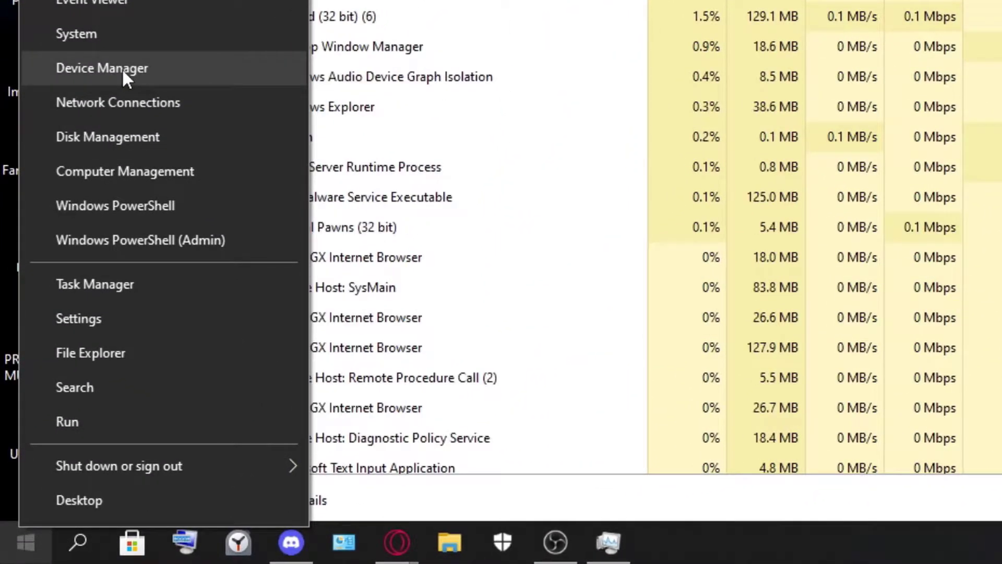
left_click(102, 179)
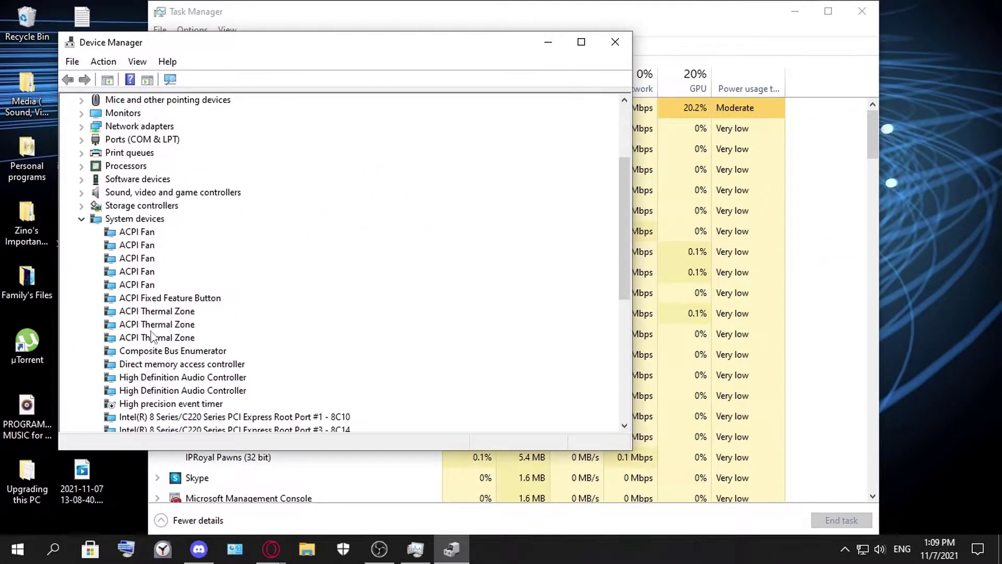
scroll(151, 337, "down", 2)
scroll(150, 334, "up", 2)
scroll(149, 323, "down", 1)
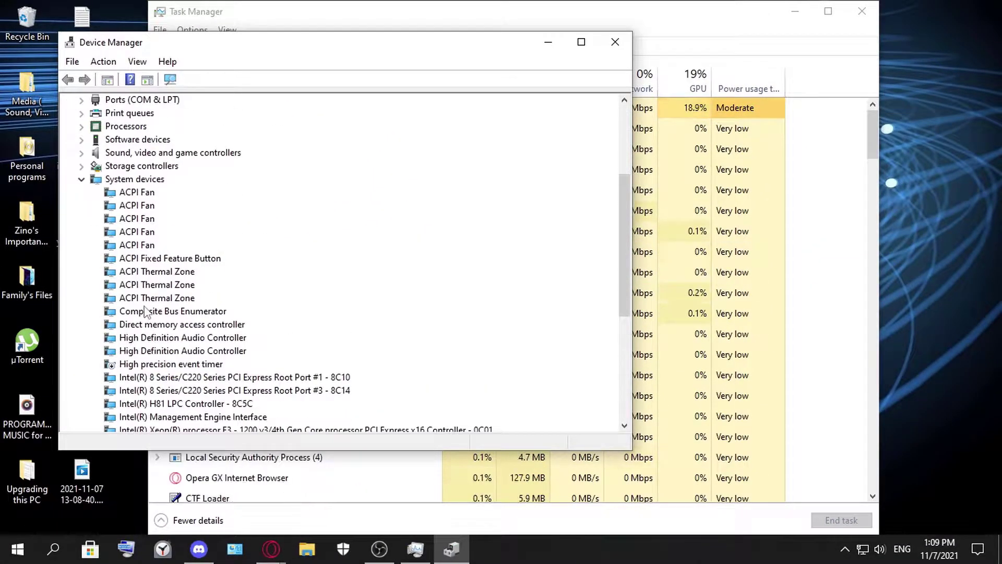
scroll(146, 312, "down", 2)
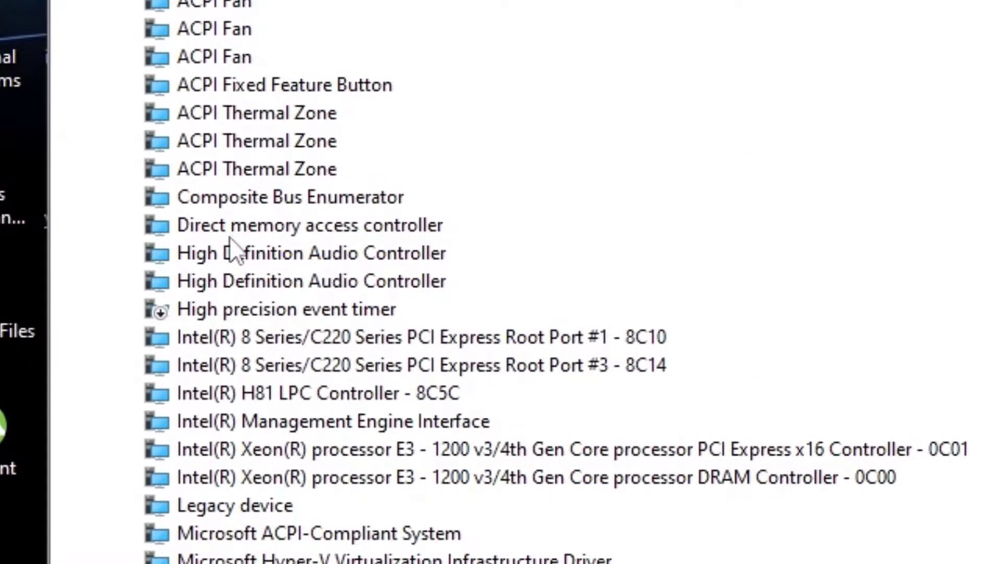
- Disable the High precision event timer device and confirm the warning with Yes
right_click(234, 311)
left_click(348, 366)
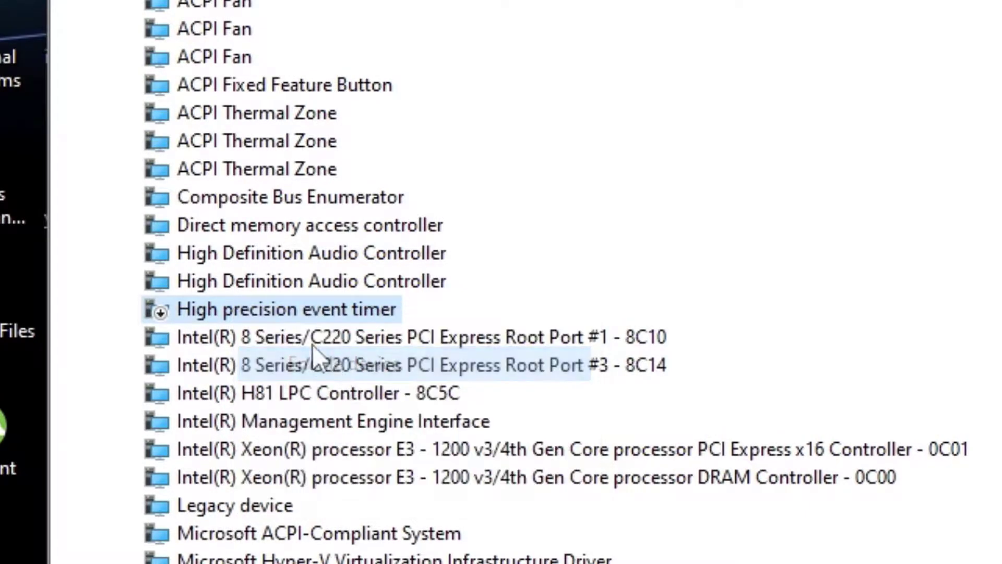
scroll(230, 313, "down", 2)
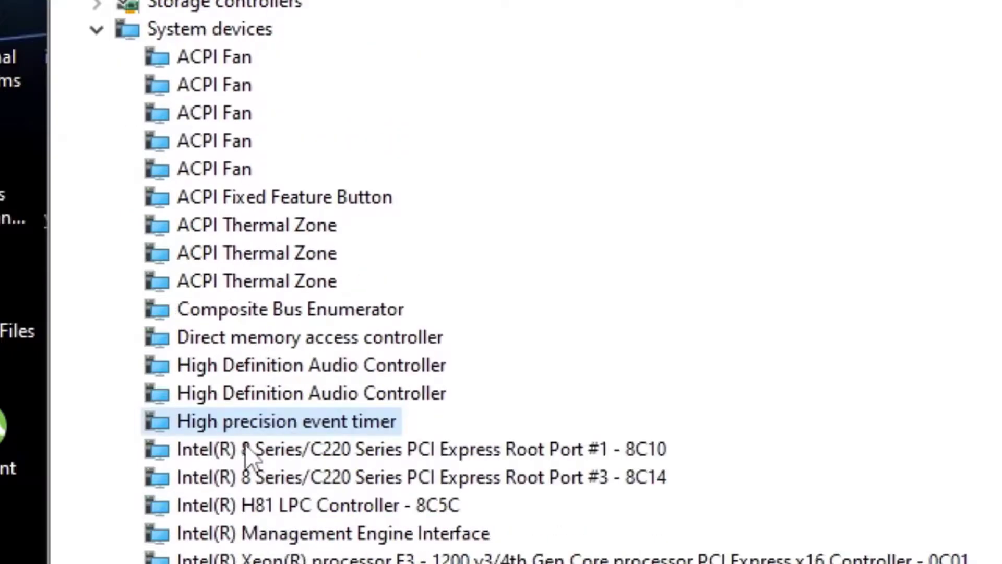
right_click(252, 421)
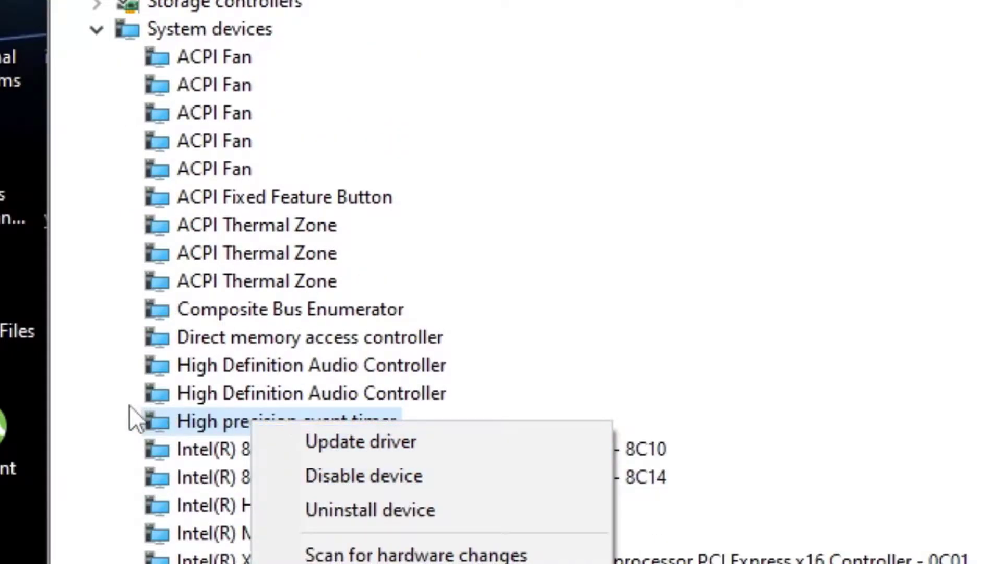
right_click(187, 415)
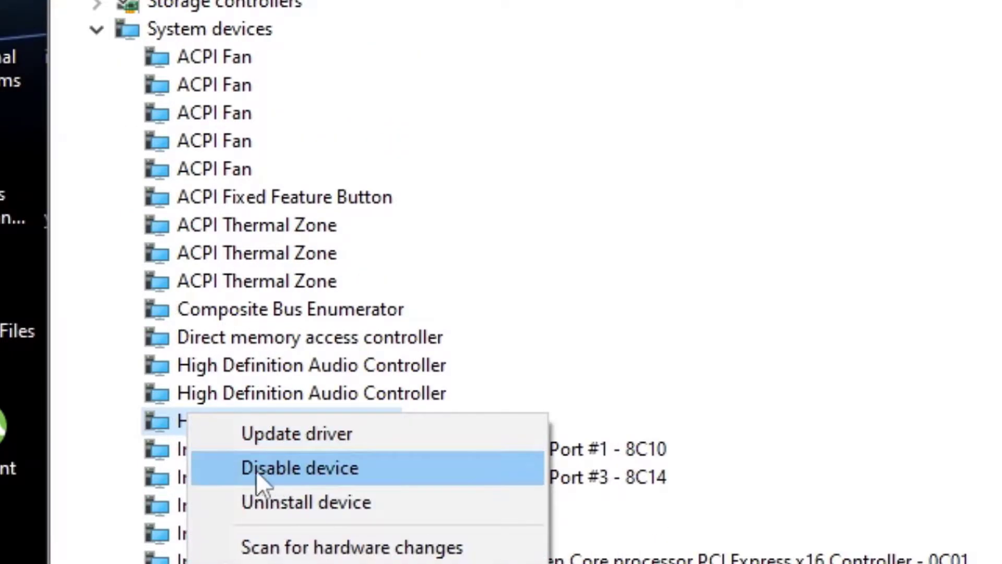
left_click(284, 465)
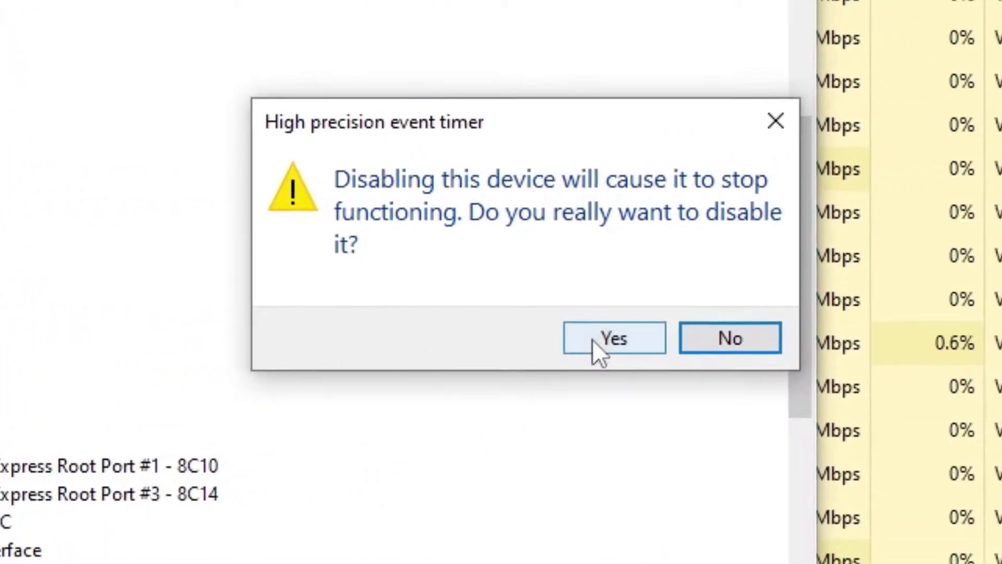
left_click(595, 335)
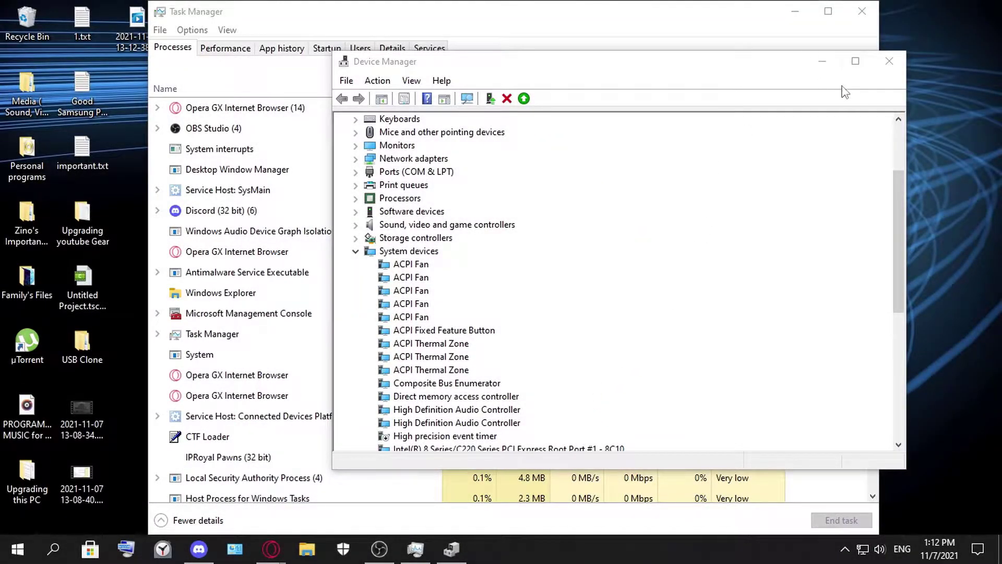
- Close Device Manager and launch Windows Settings from the Start menu's gear icon
left_click(886, 61)
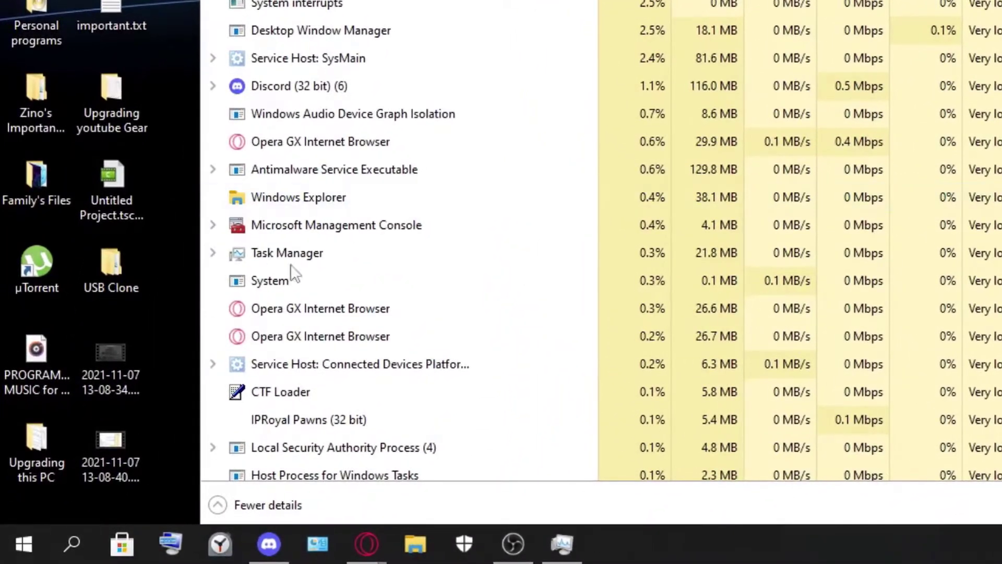
left_click(18, 548)
left_click(23, 543)
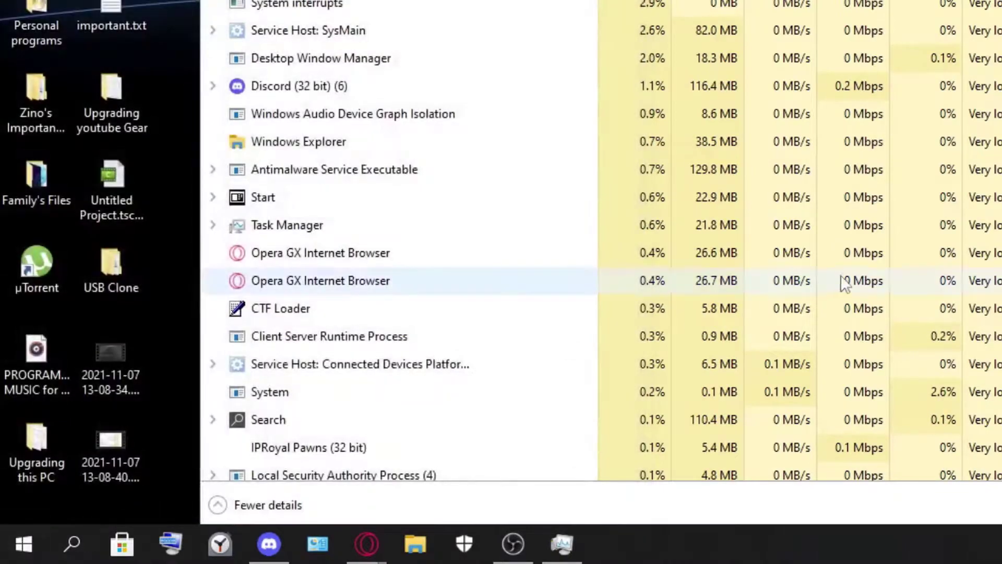
left_click(23, 543)
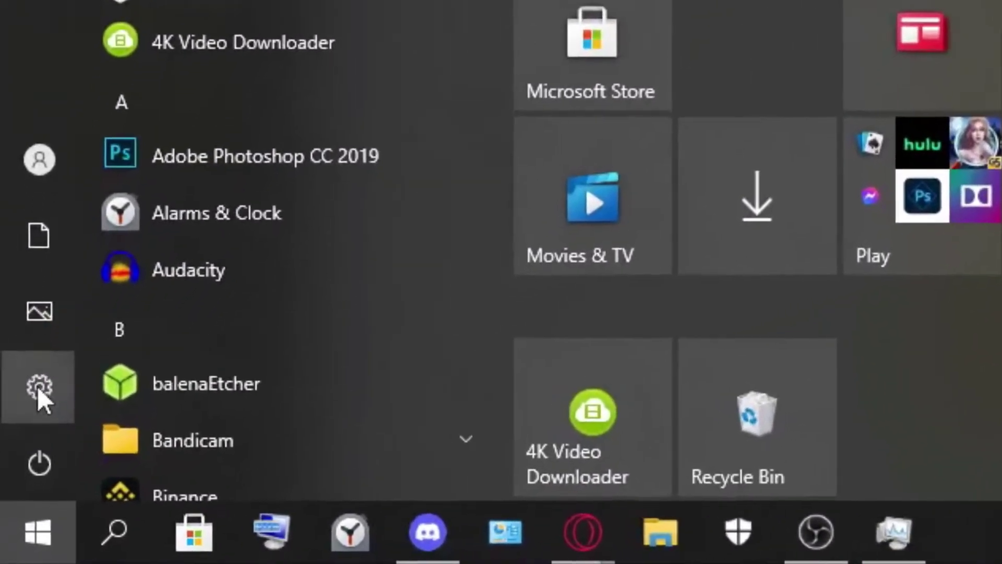
mouse_move(36, 452)
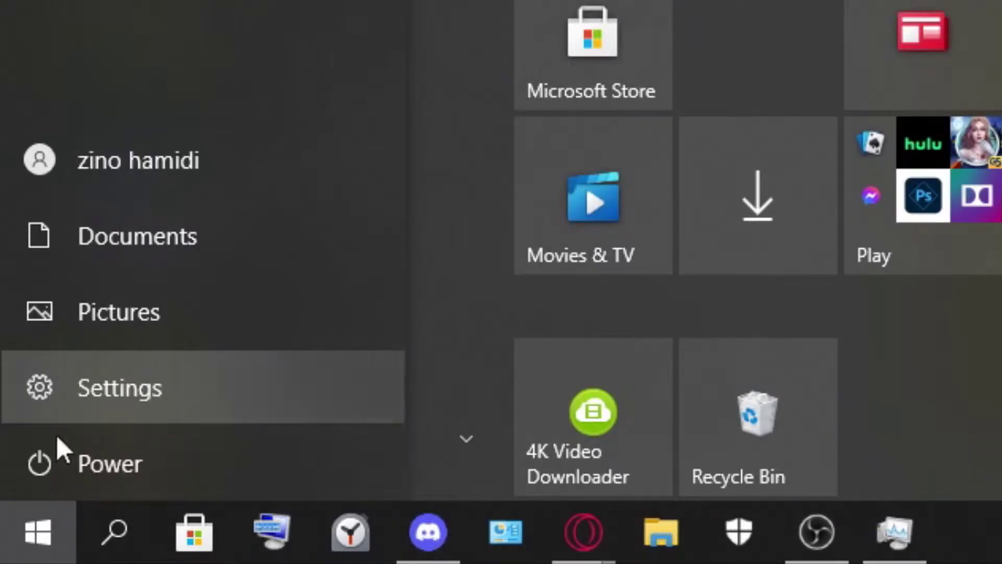
left_click(24, 543)
left_click(24, 543)
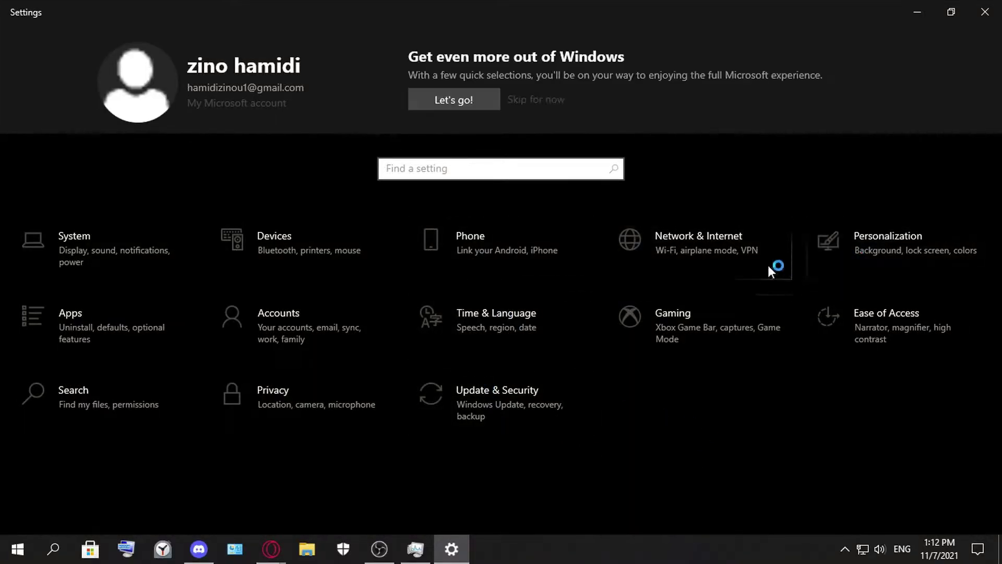
- Search Settings for 'power', open Power & sleep, then Additional power settings
left_click(472, 169)
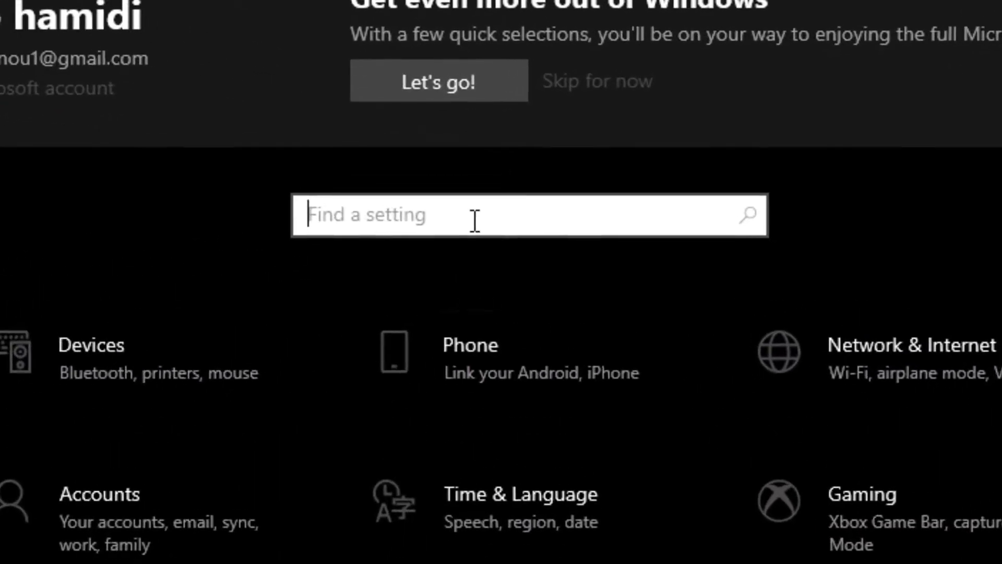
type("power")
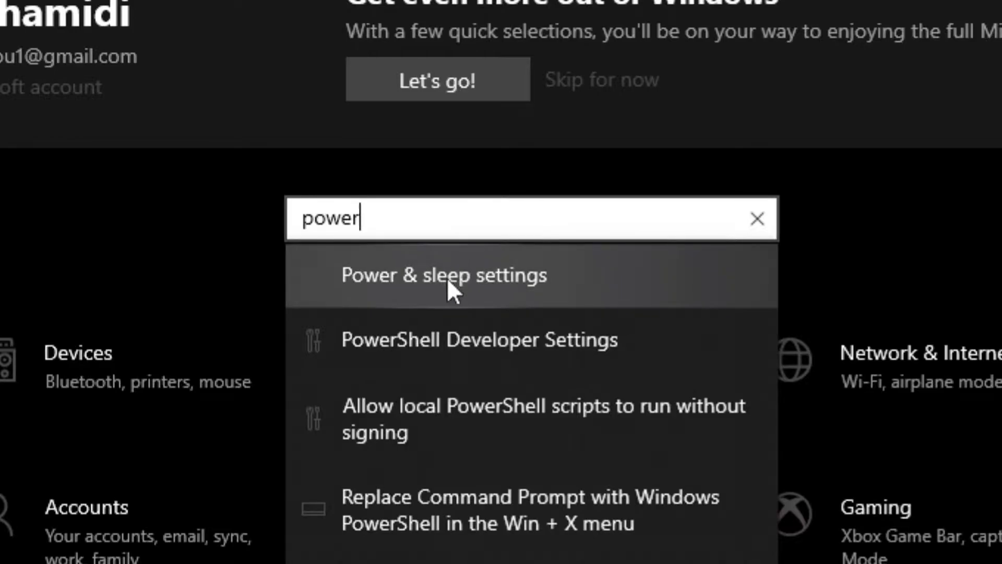
left_click(362, 271)
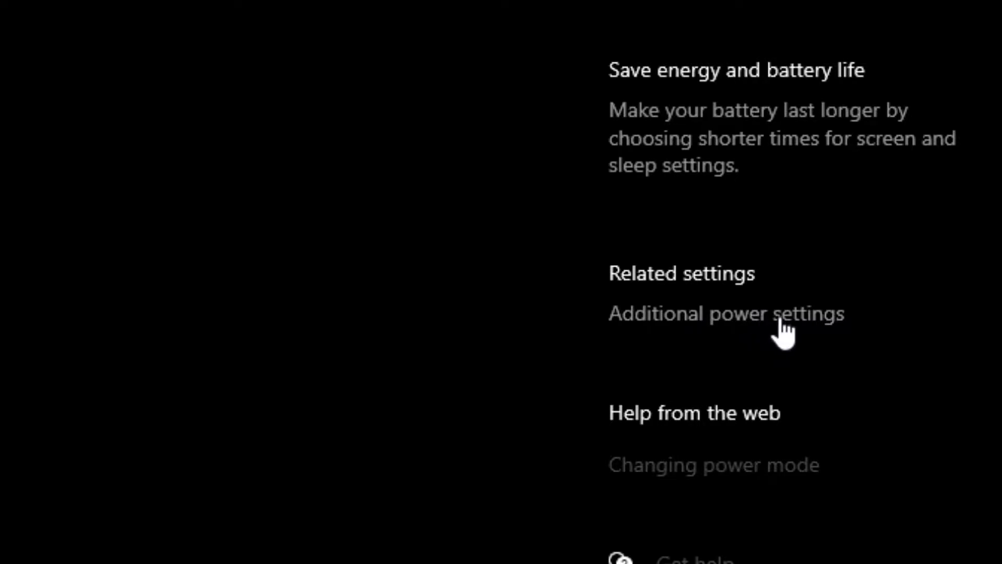
left_click(734, 320)
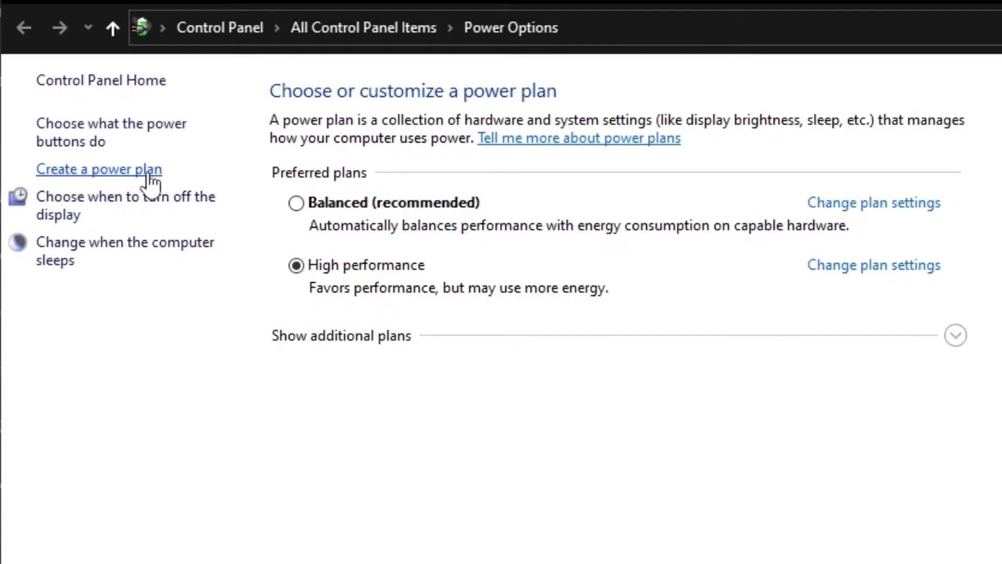
- Start a new power plan based on High performance, named My Custom Plan 1, and continue
left_click(131, 171)
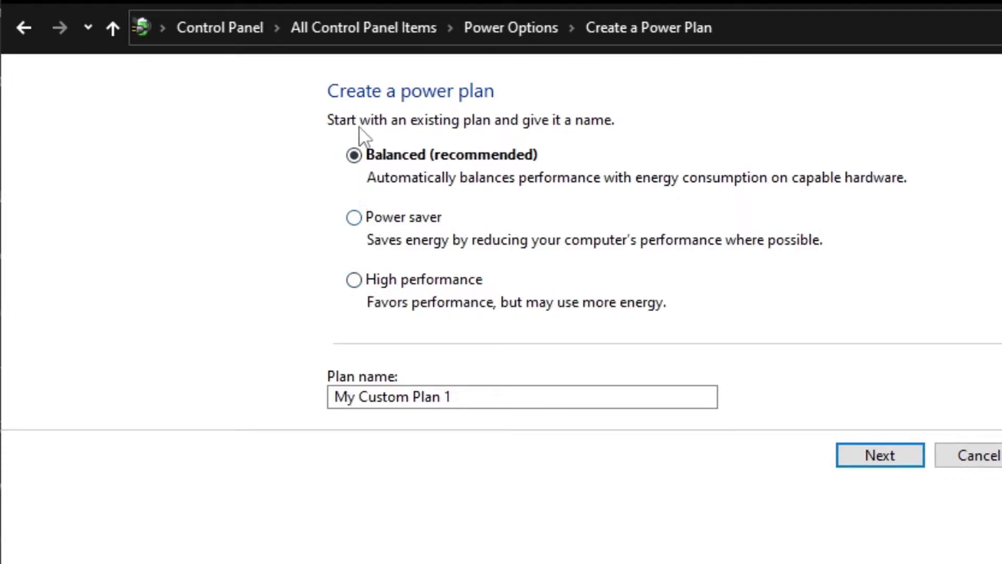
left_click(355, 219)
left_click(354, 280)
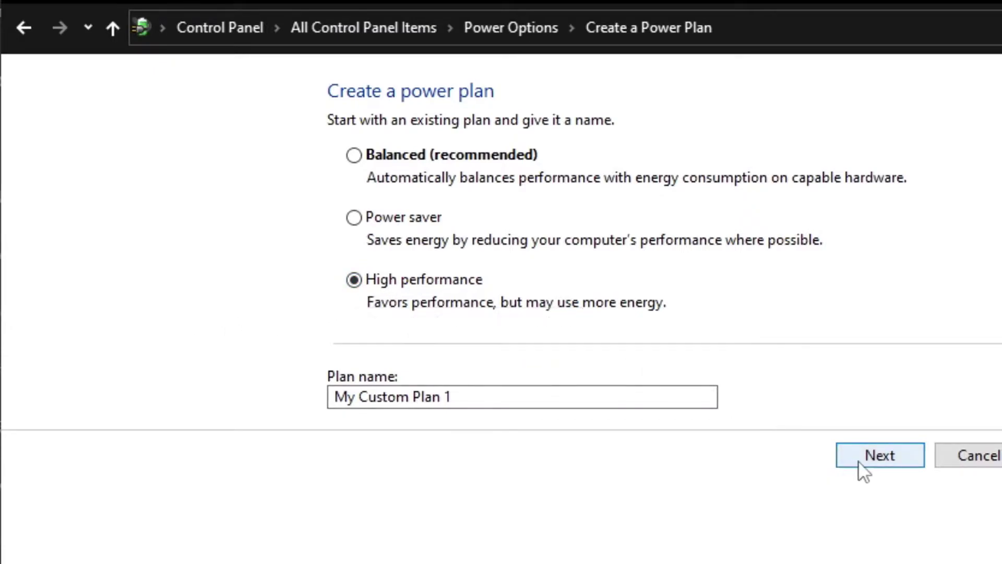
left_click(512, 396)
double_click(513, 395)
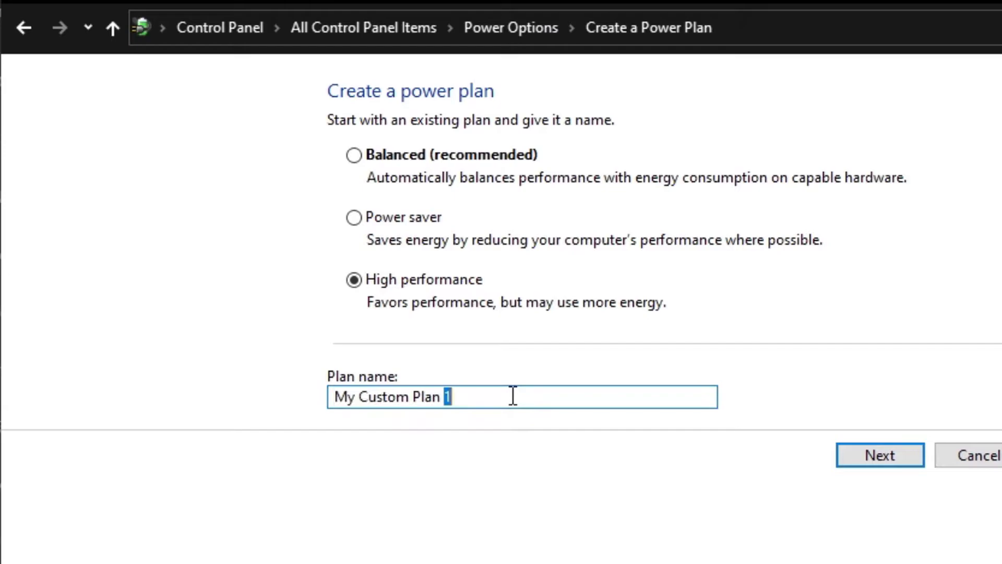
left_click(503, 394)
left_click_drag(338, 386, 462, 388)
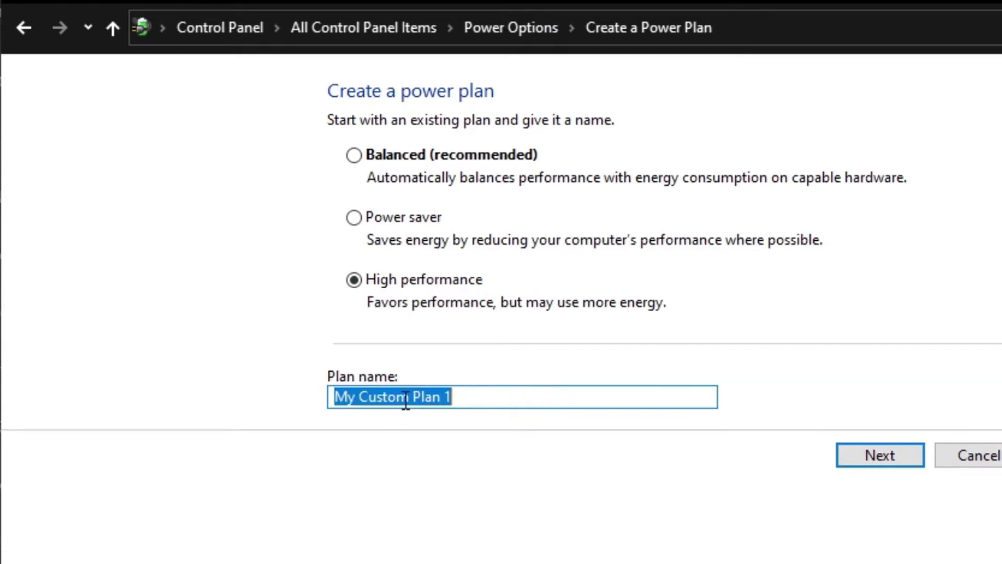
left_click(894, 459)
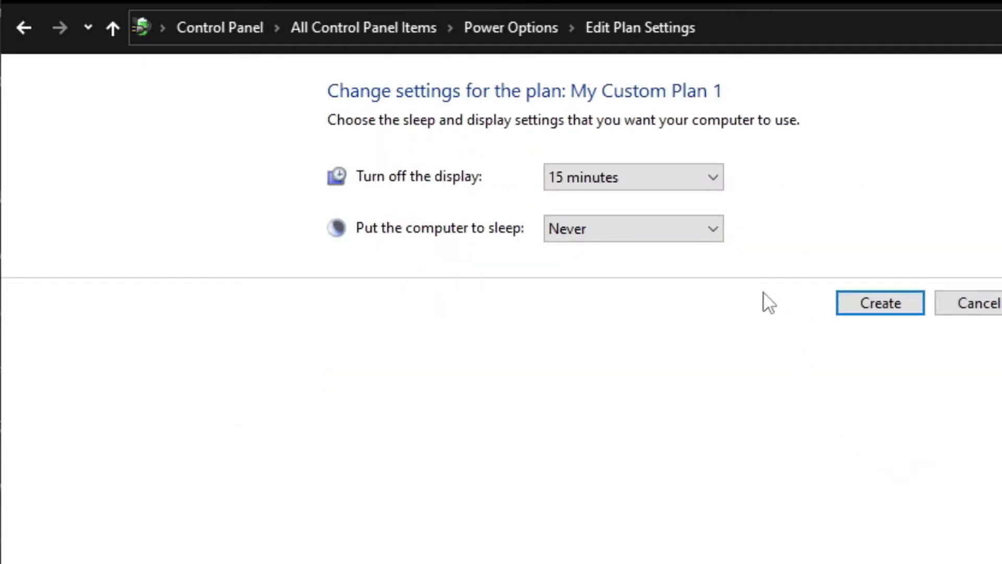
- Create My Custom Plan 1 (display off 15 minutes, sleep Never) and close Power Options
left_click(870, 307)
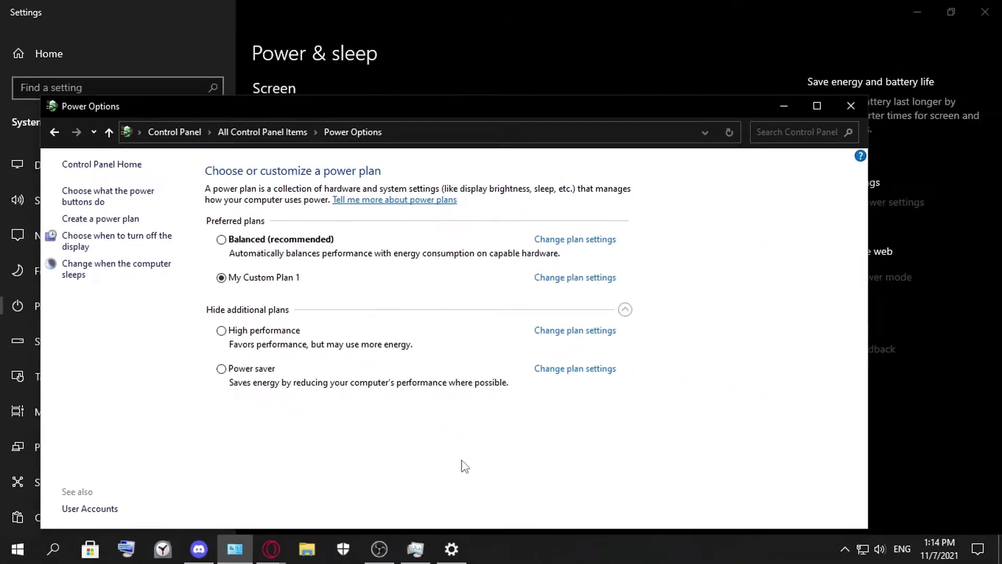
left_click(504, 551)
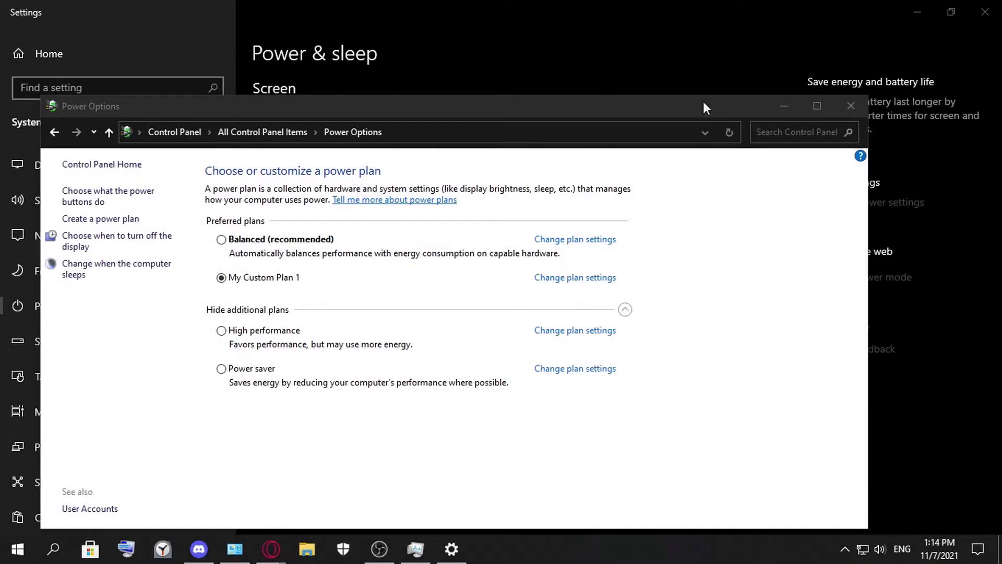
left_click(850, 106)
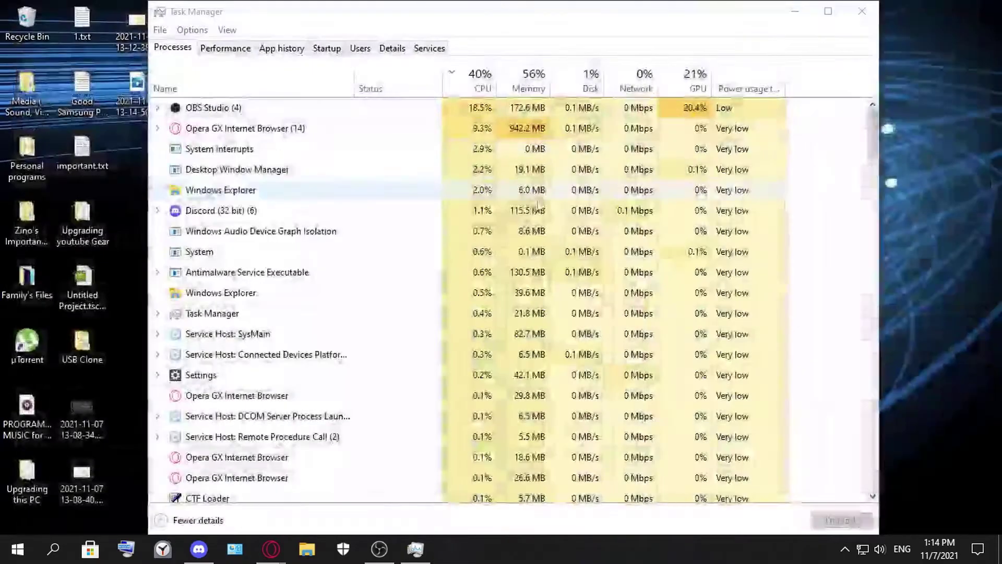
- Close Task Manager and reopen it from the taskbar's right-click menu
left_click(862, 11)
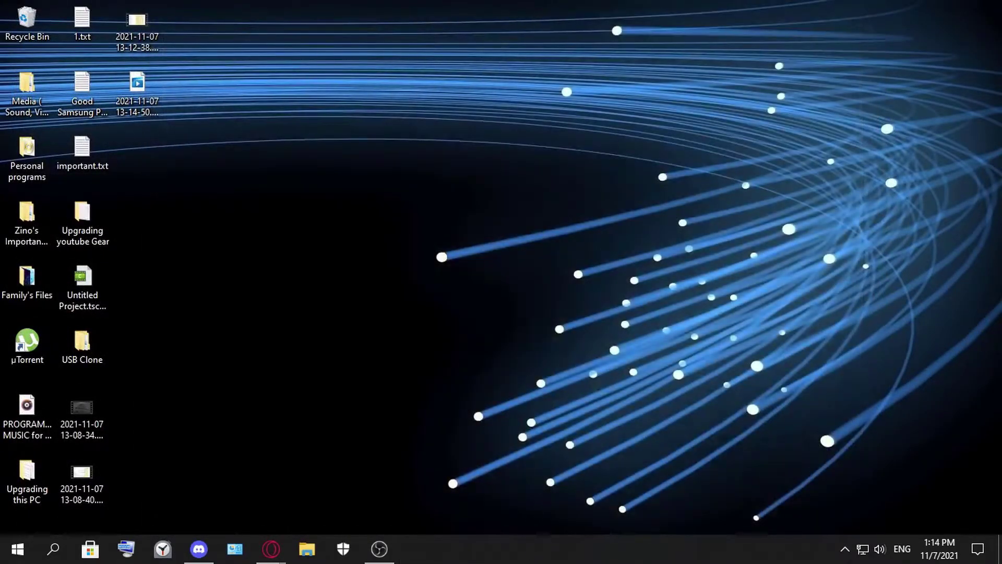
right_click(514, 548)
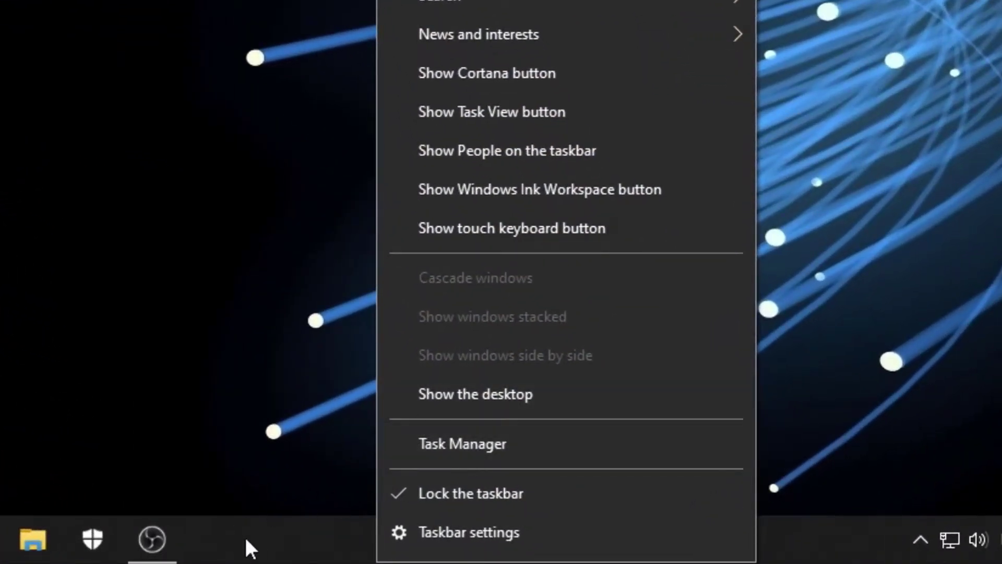
right_click(245, 537)
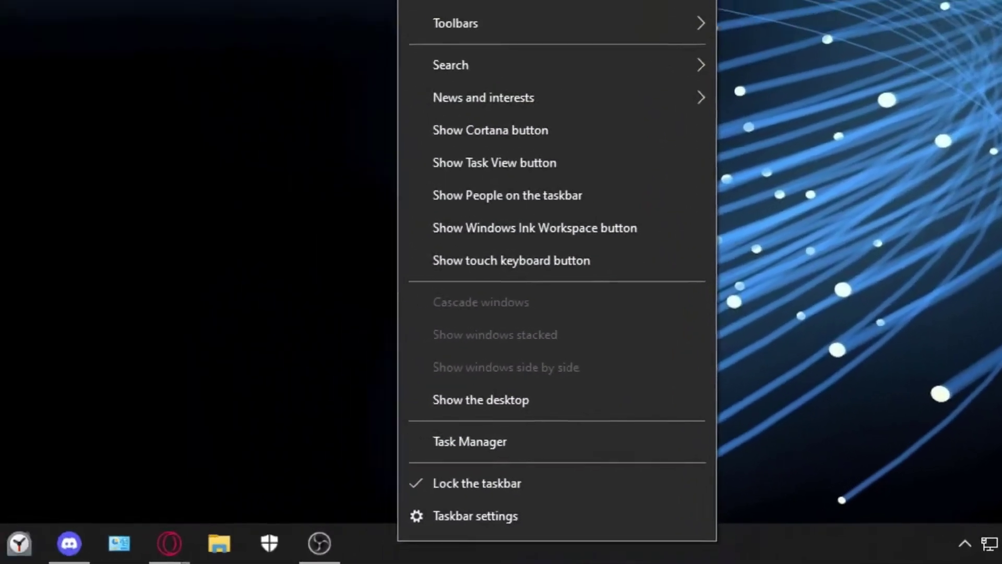
left_click(21, 545)
left_click(66, 546)
type("task")
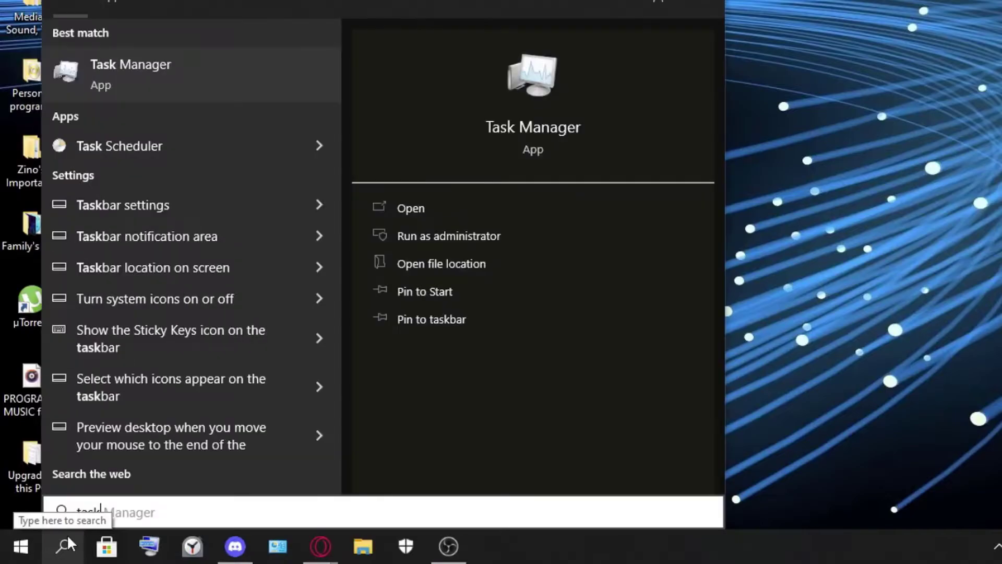
left_click(860, 273)
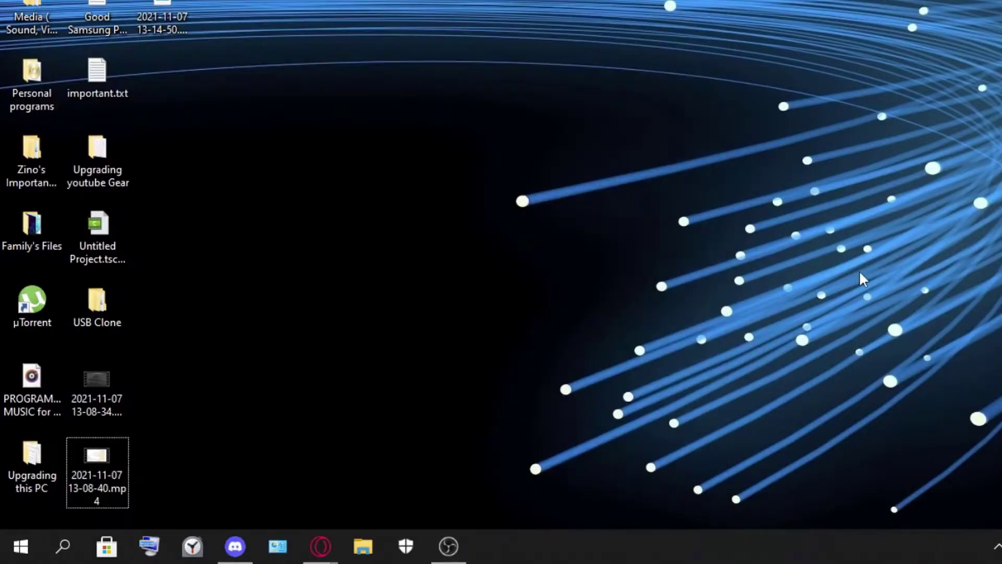
right_click(566, 543)
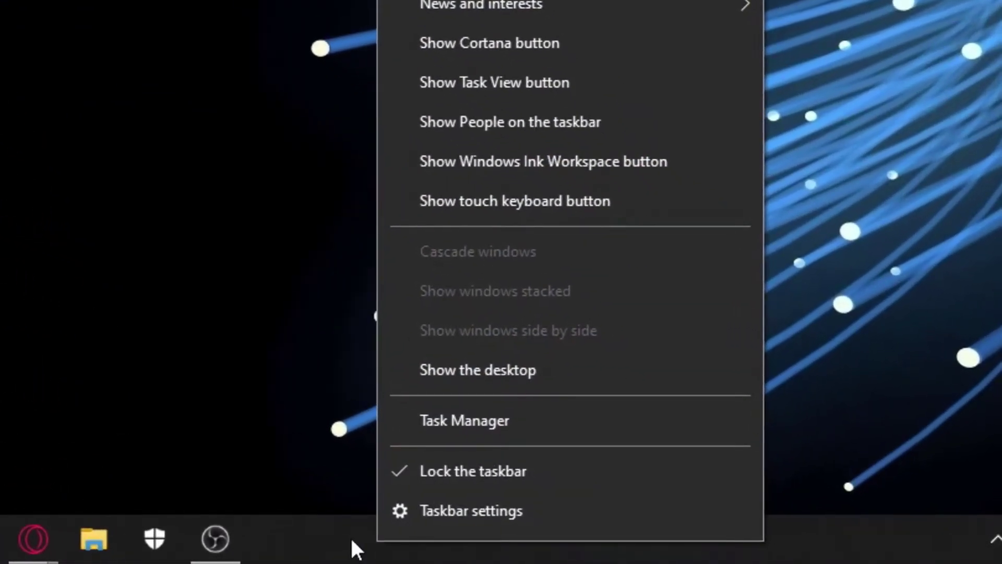
left_click(511, 443)
right_click(386, 536)
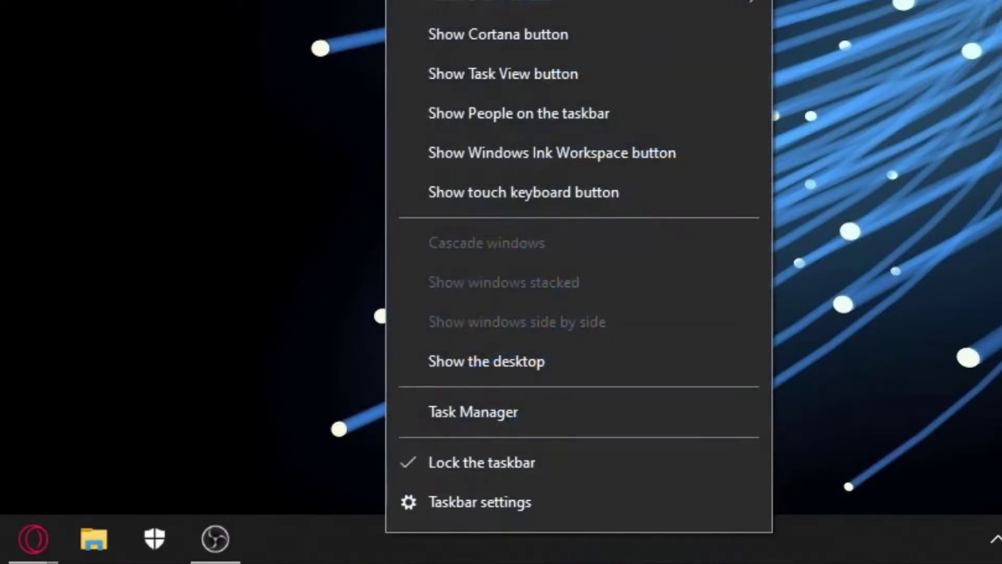
left_click(480, 418)
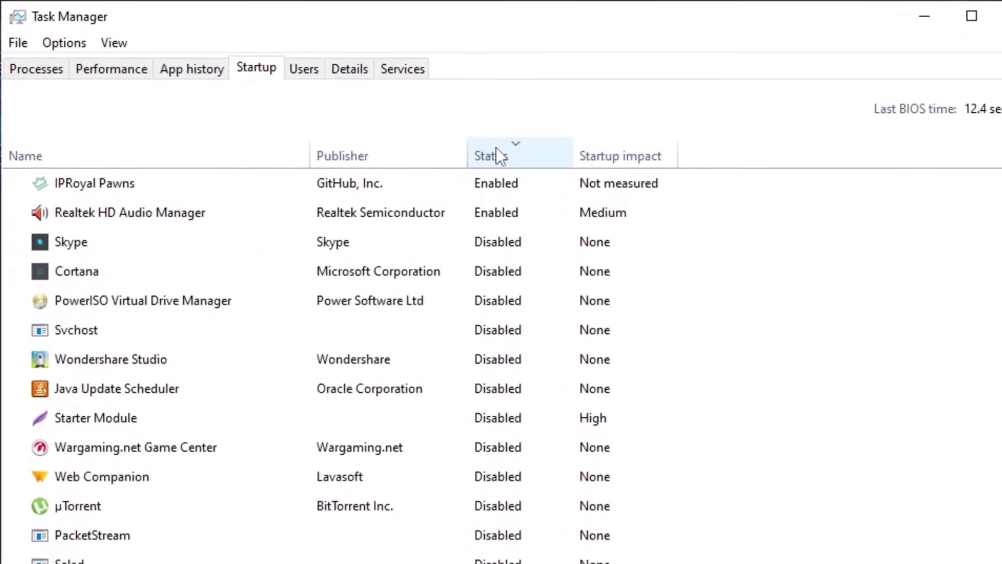
- Show Task Manager's Startup tab sorted by the Status column
left_click(495, 103)
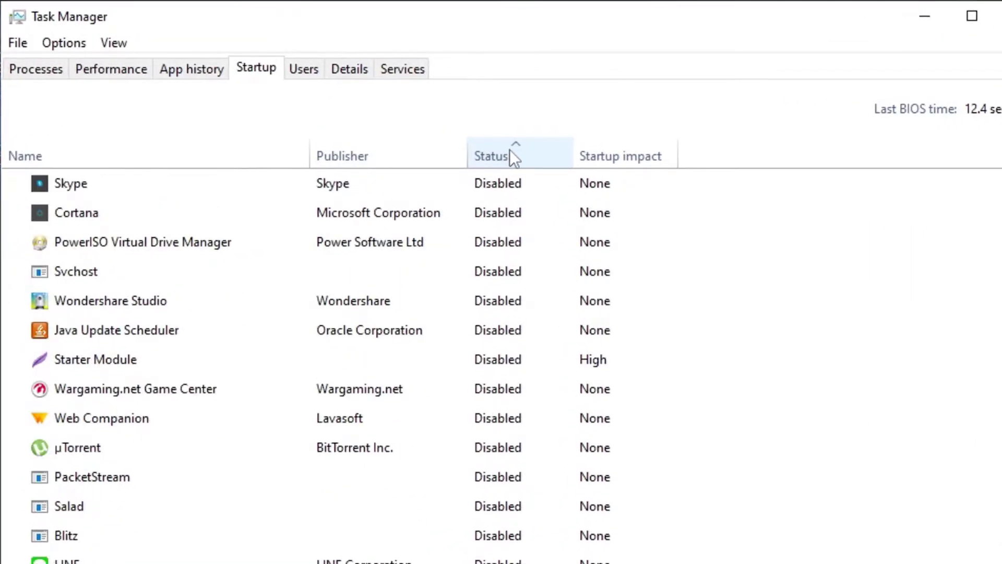
left_click(504, 105)
scroll(513, 366, "down", 4)
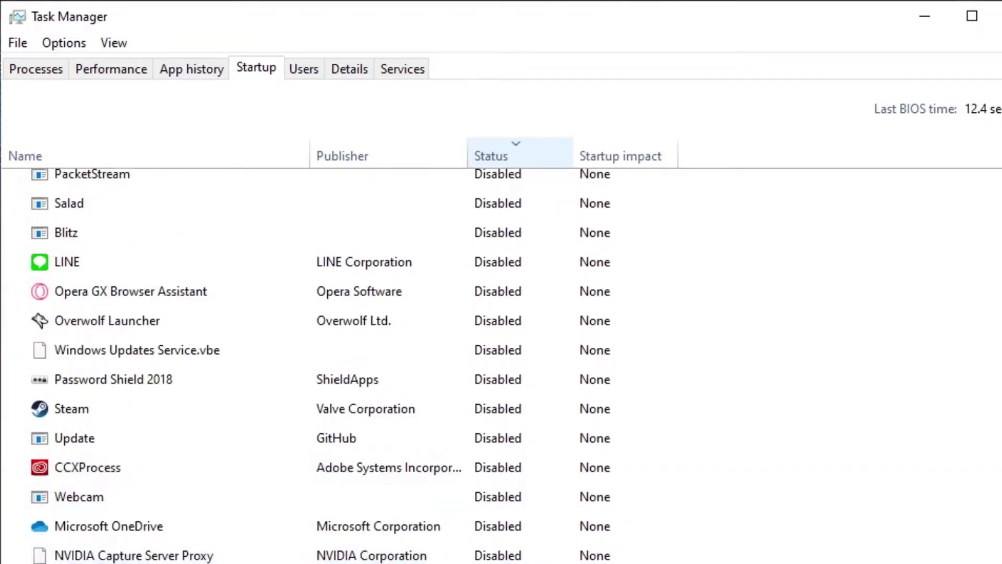
scroll(506, 505, "up", 1)
scroll(501, 365, "up", 4)
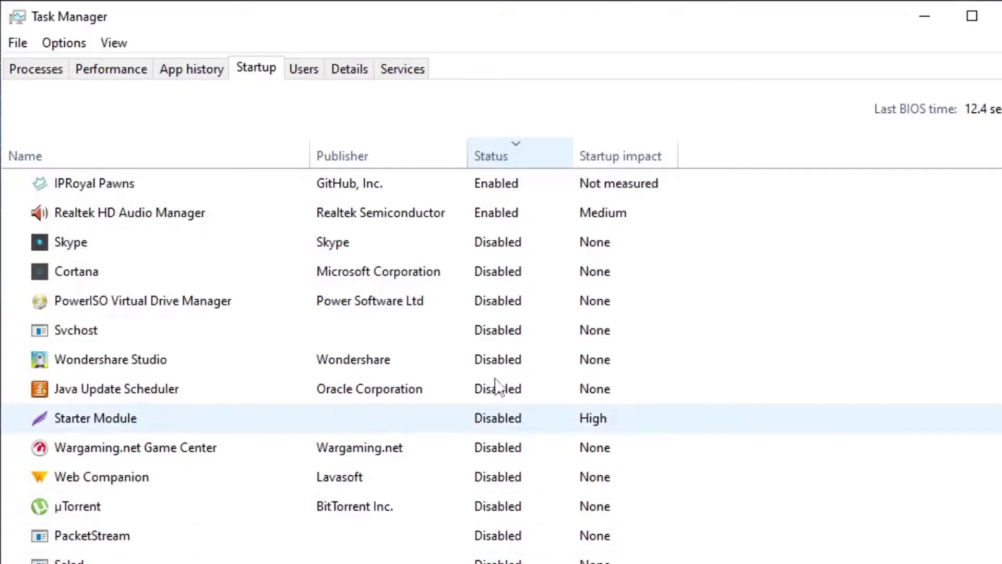
scroll(439, 384, "down", 4)
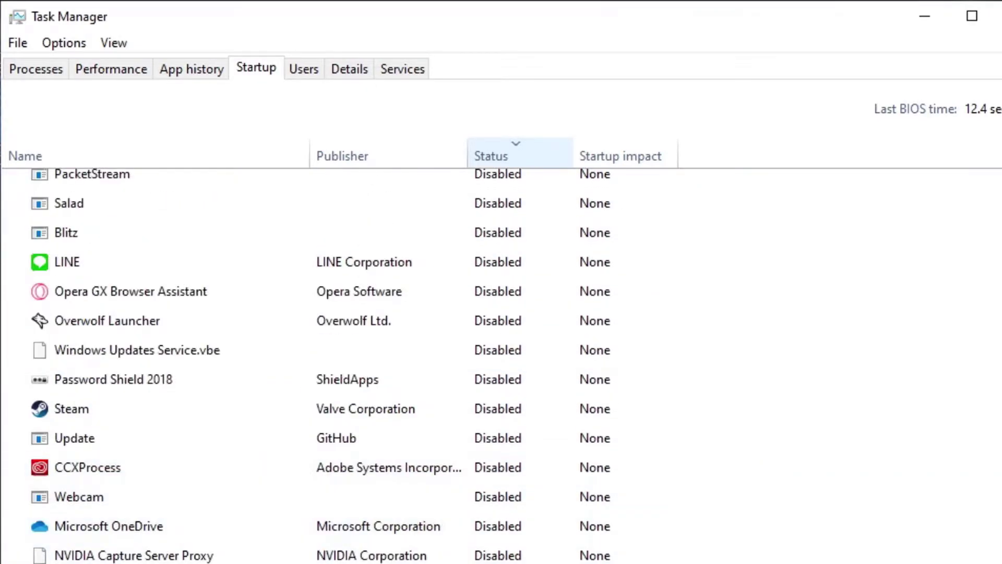
scroll(453, 465, "up", 2)
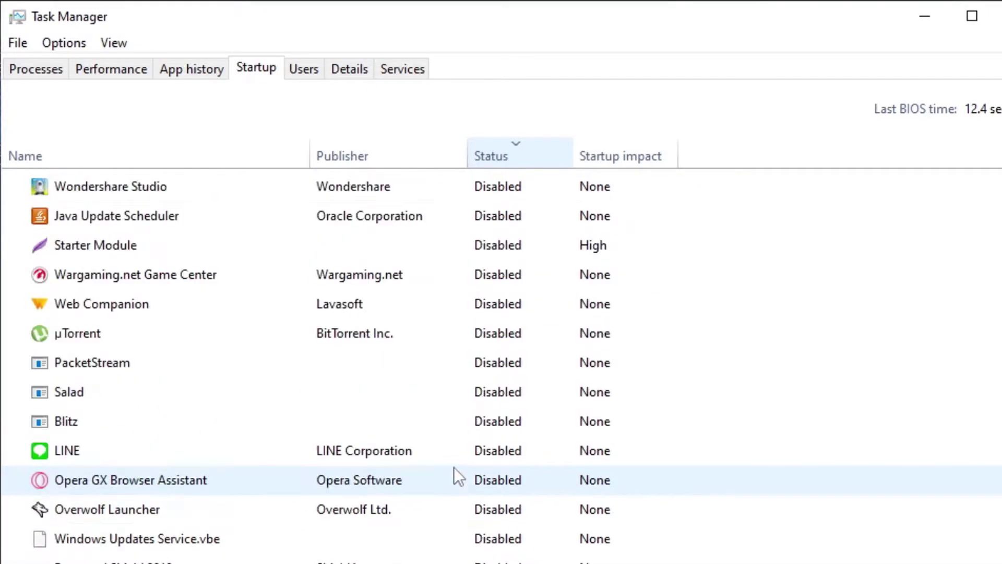
scroll(453, 467, "up", 2)
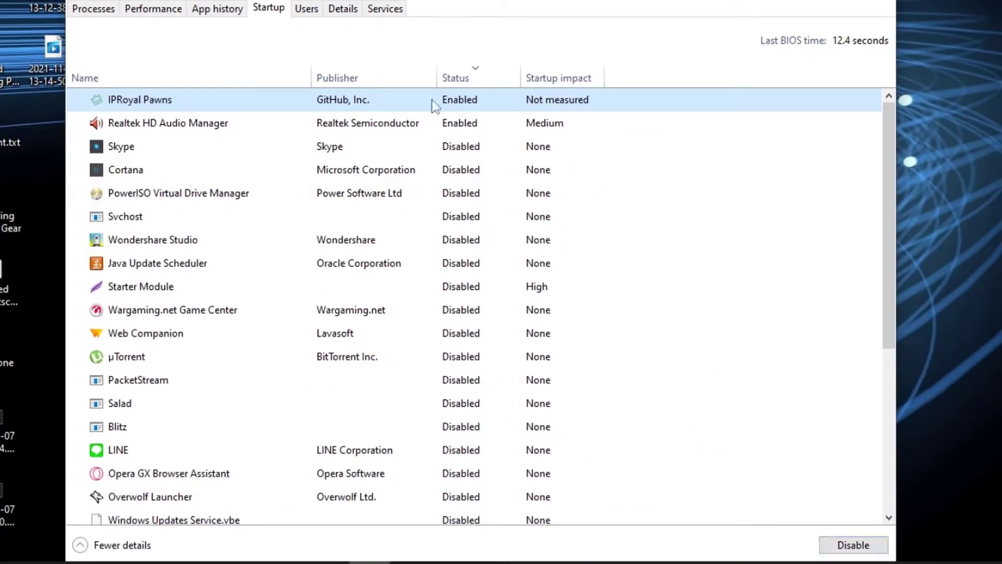
- Disable IPRoyal Pawns at startup, then re-enable it so it stays enabled
left_click(391, 124)
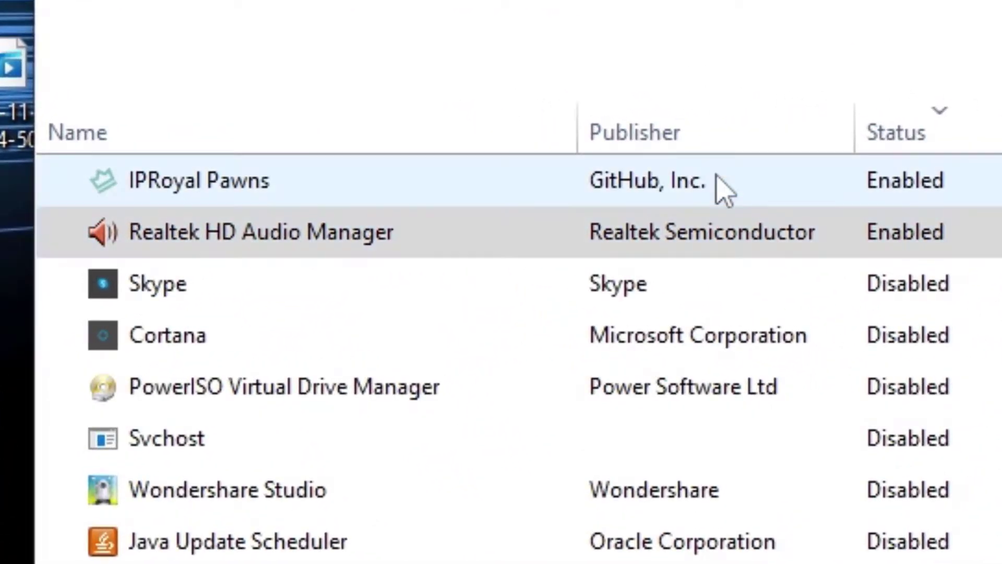
left_click(436, 113)
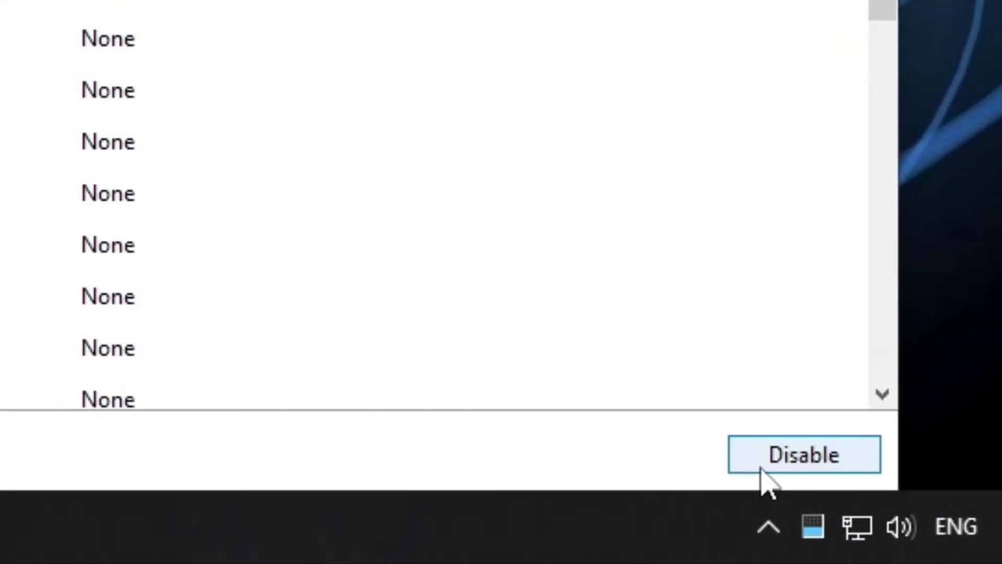
left_click(750, 454)
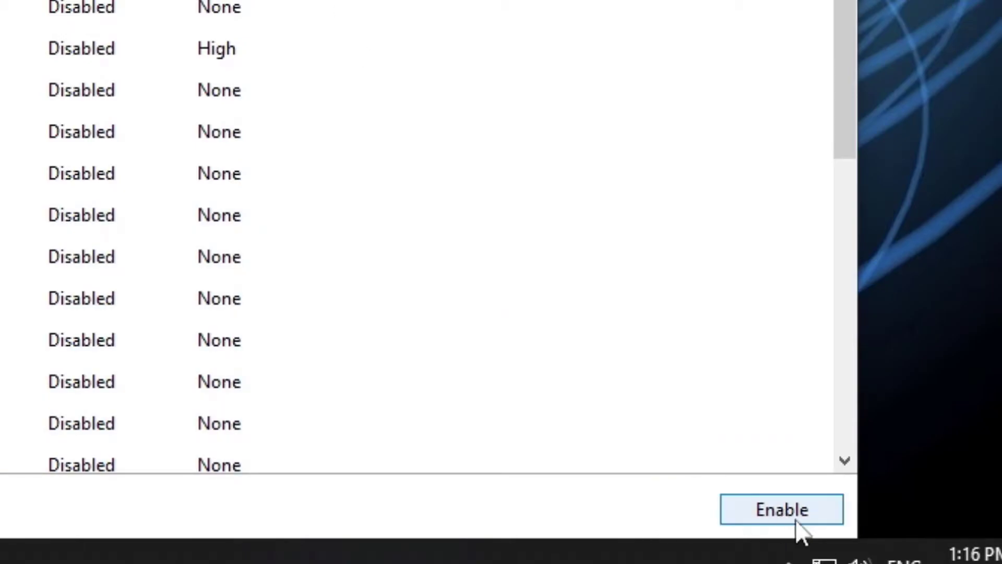
left_click(783, 511)
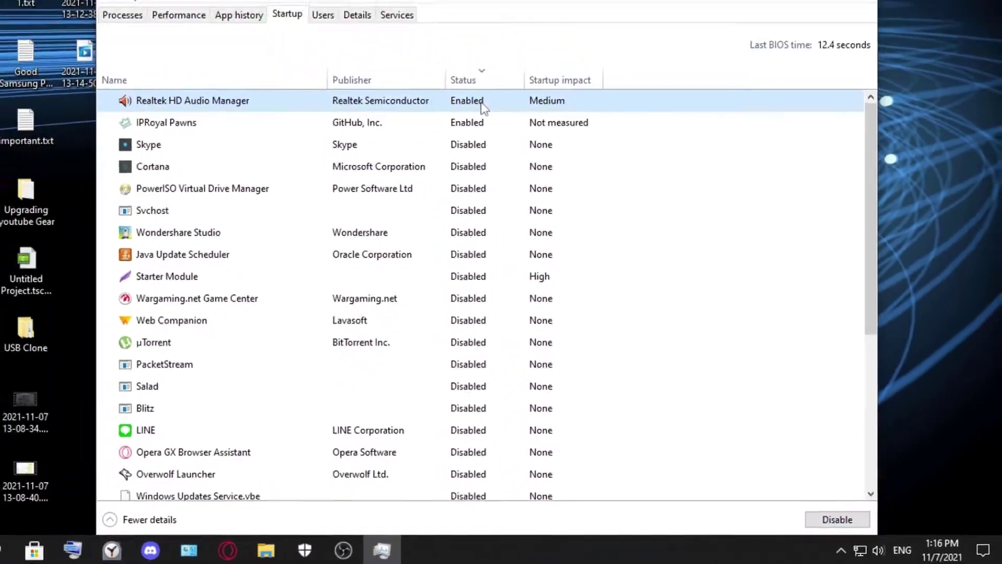
left_click(478, 124)
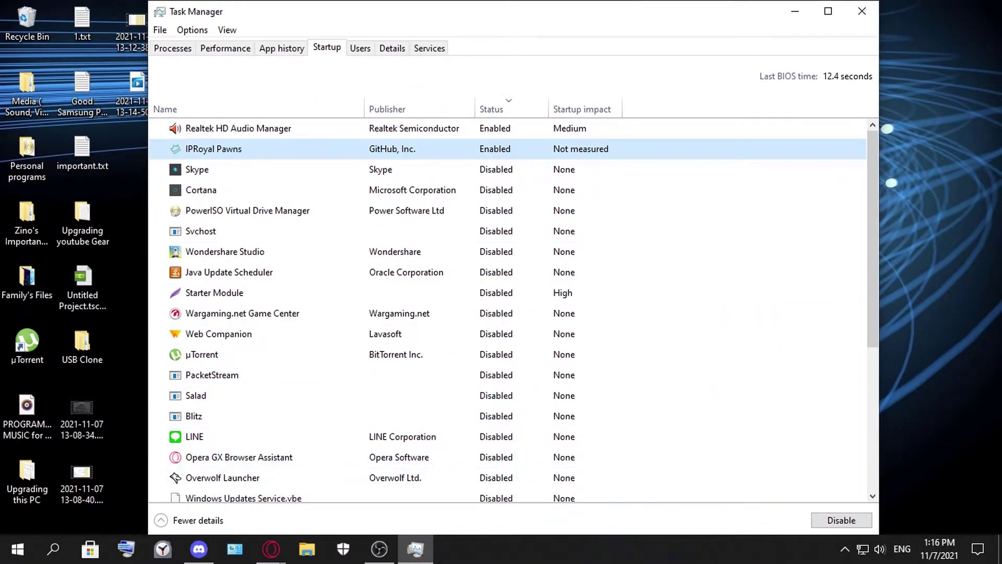
left_click(495, 558)
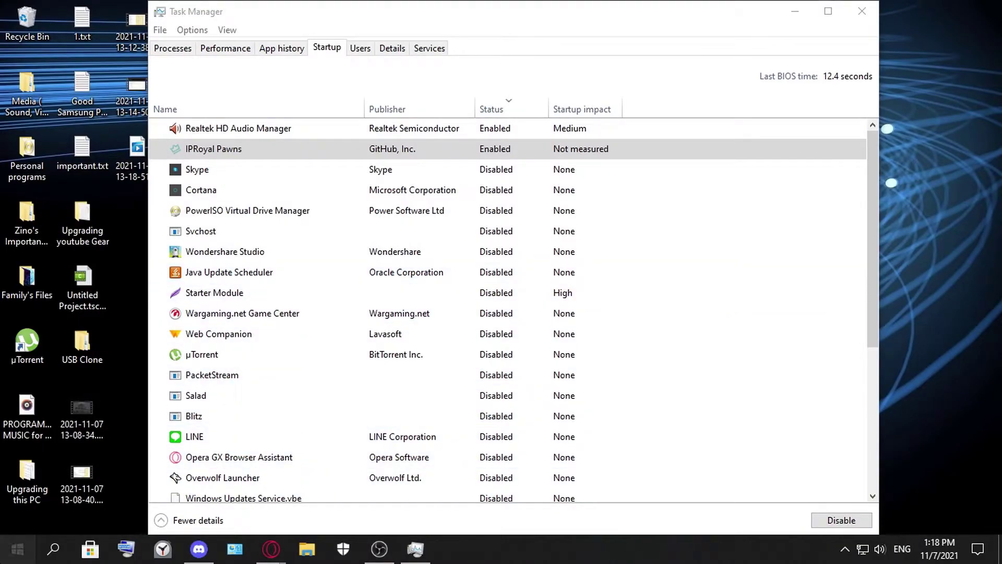
- Open Windows Settings from the Start menu and go to Privacy > General
left_click(4, 557)
left_click(4, 558)
left_click(4, 557)
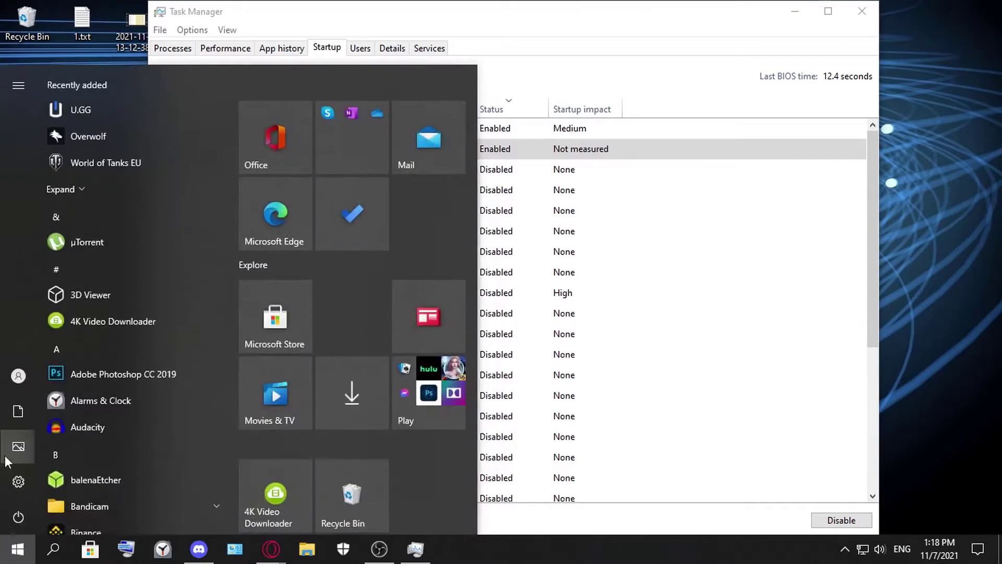
mouse_move(16, 481)
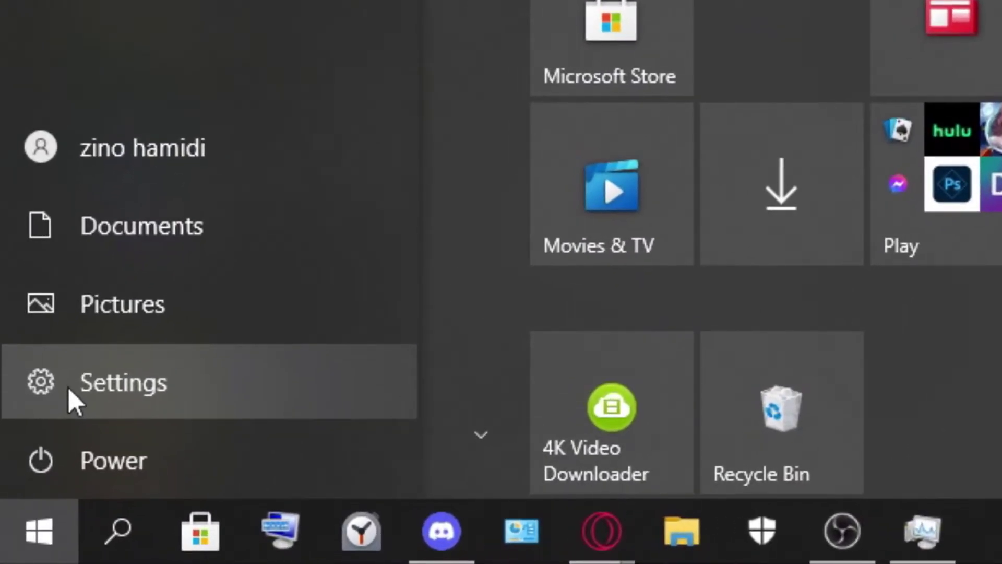
left_click(68, 389)
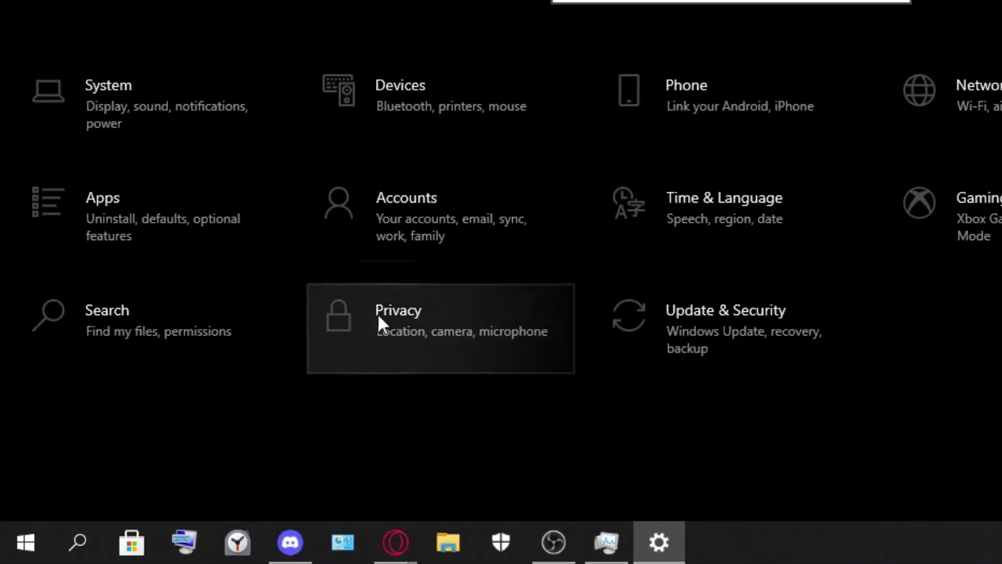
left_click(416, 327)
scroll(197, 313, "down", 8)
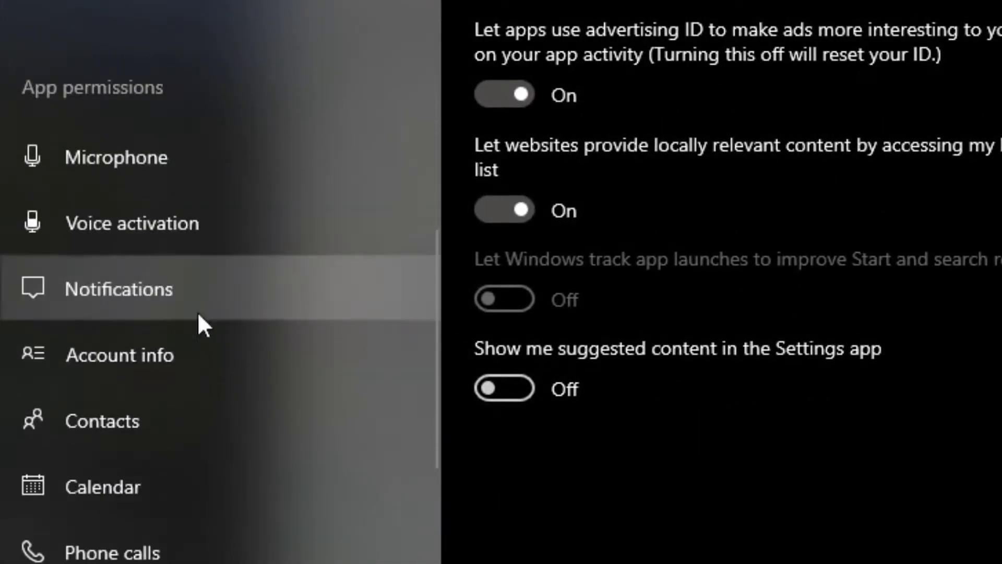
scroll(214, 394, "up", 2)
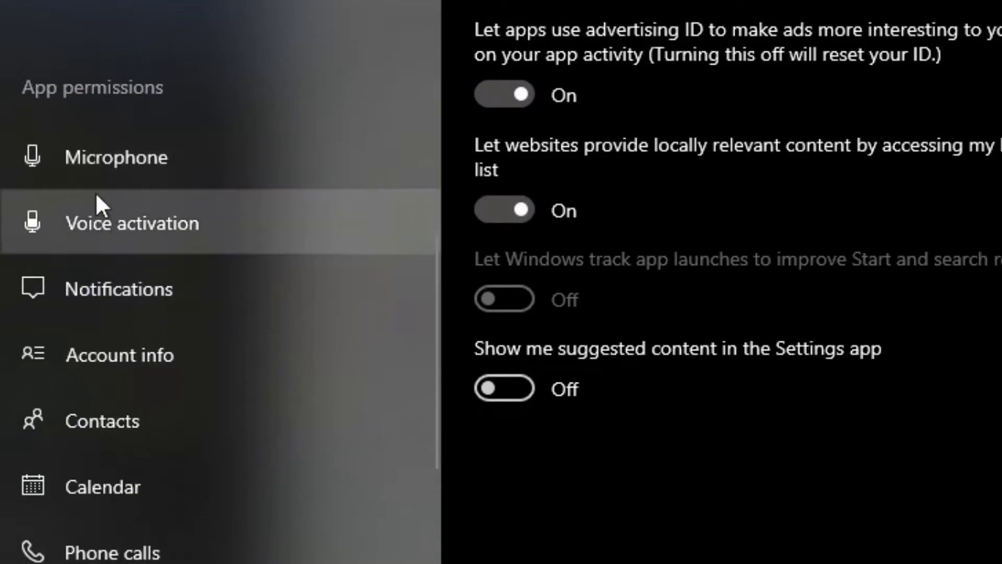
scroll(151, 440, "down", 8)
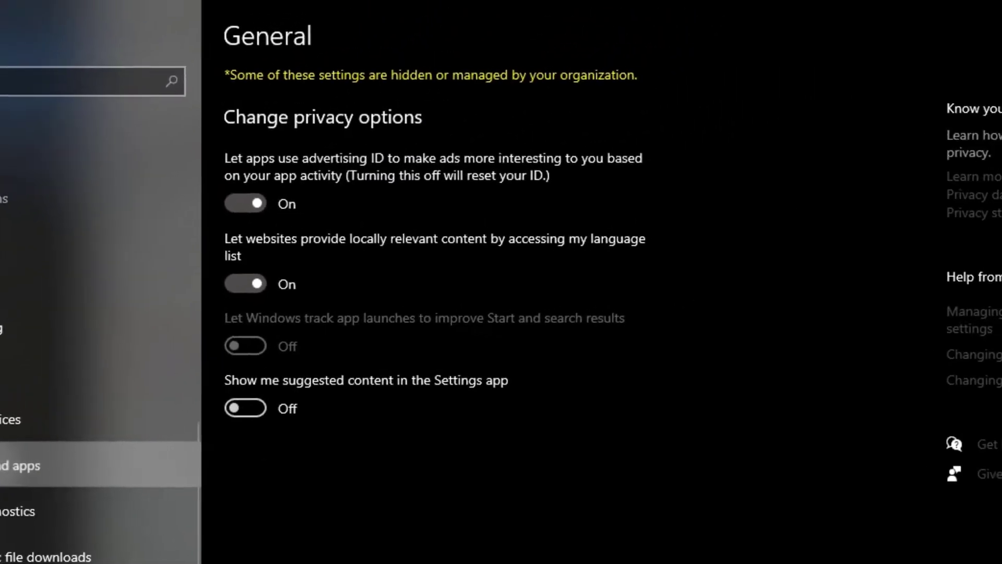
- On the Background apps page, switch 'Let apps run in the background' to Off
left_click(121, 479)
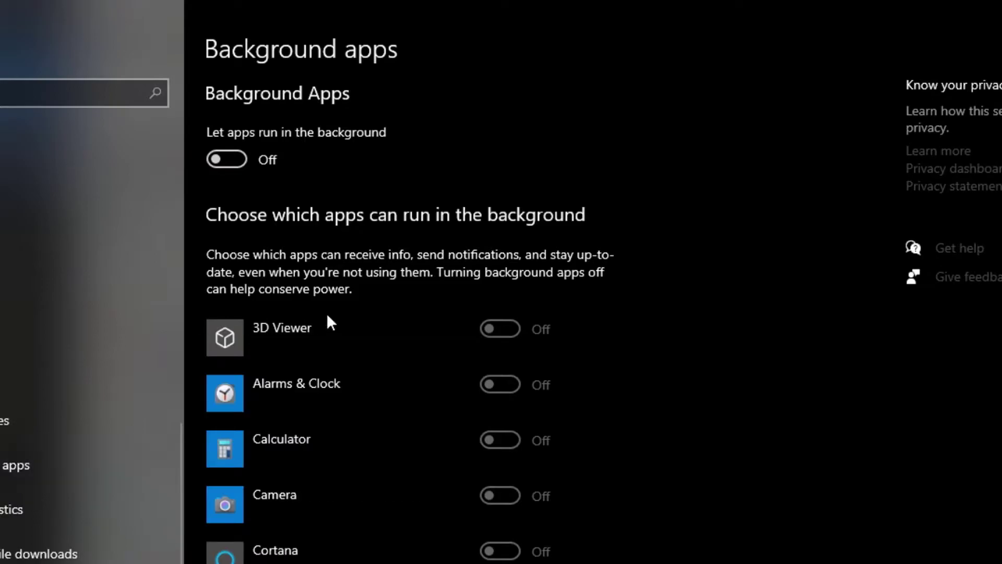
scroll(324, 307, "down", 15)
scroll(319, 292, "up", 15)
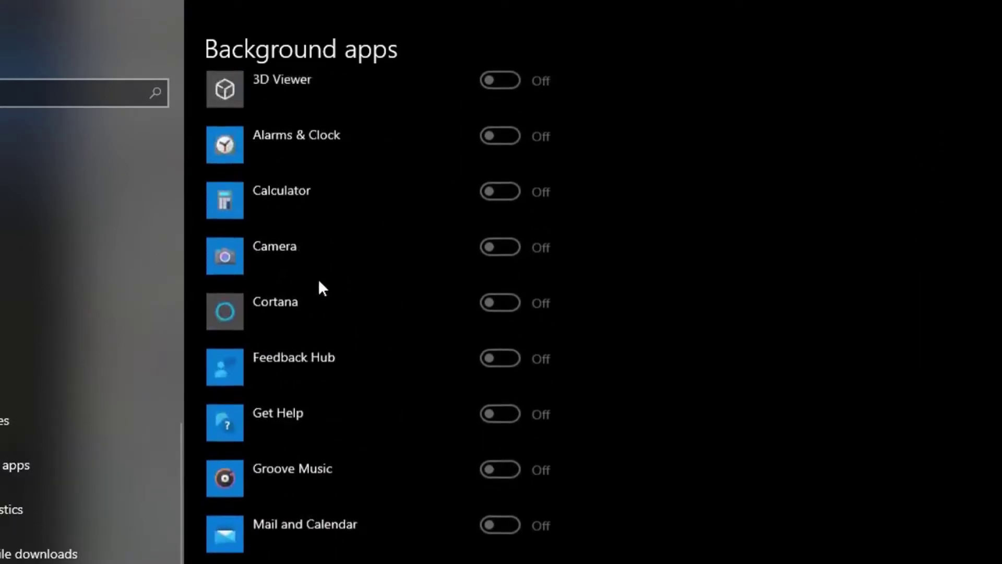
left_click(238, 157)
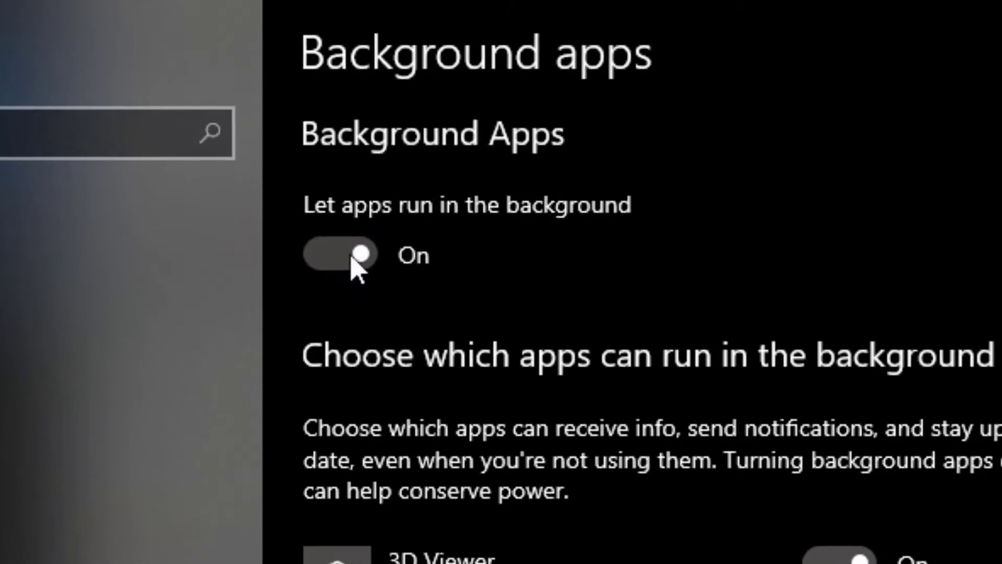
left_click(355, 261)
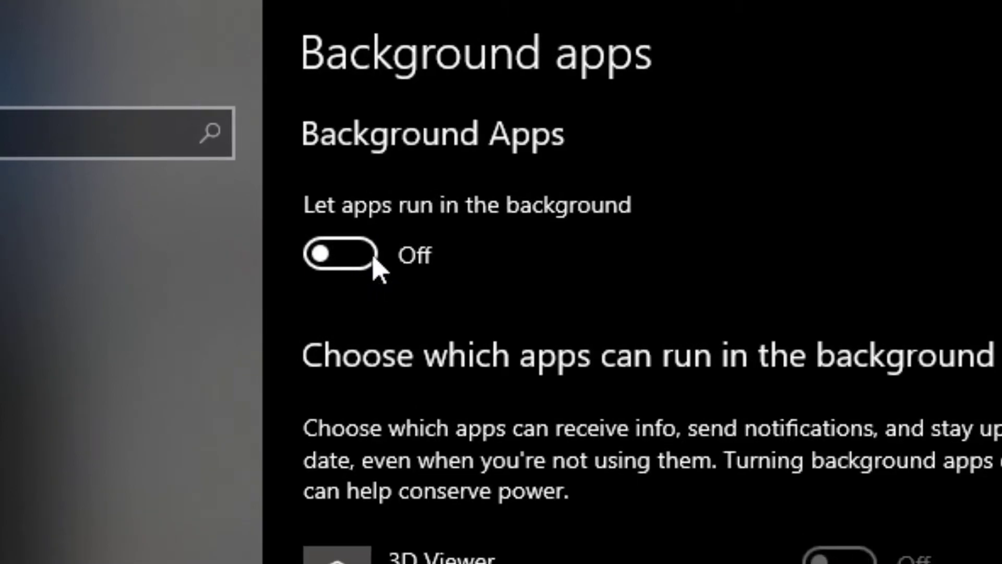
scroll(566, 476, "down", 20)
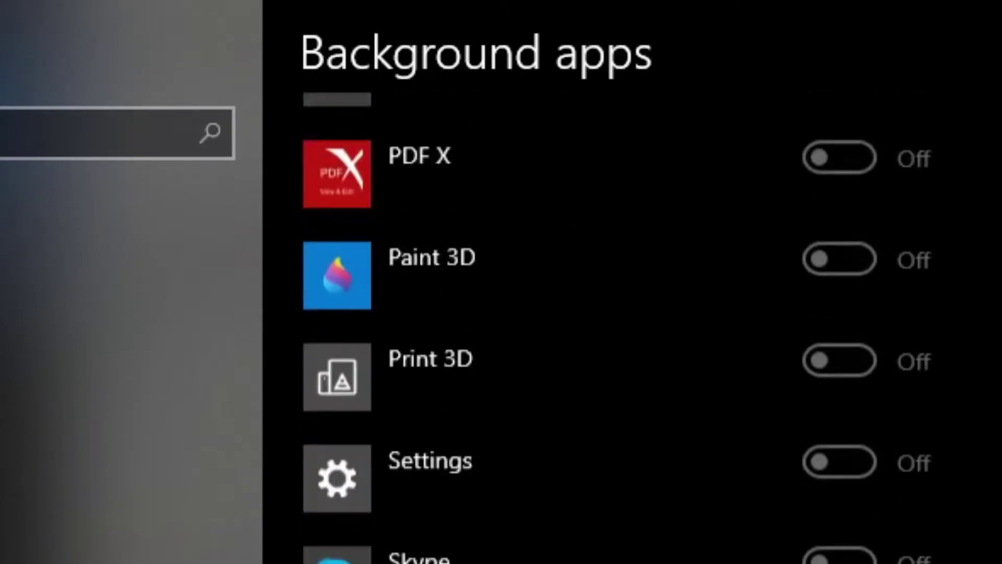
scroll(627, 334, "up", 20)
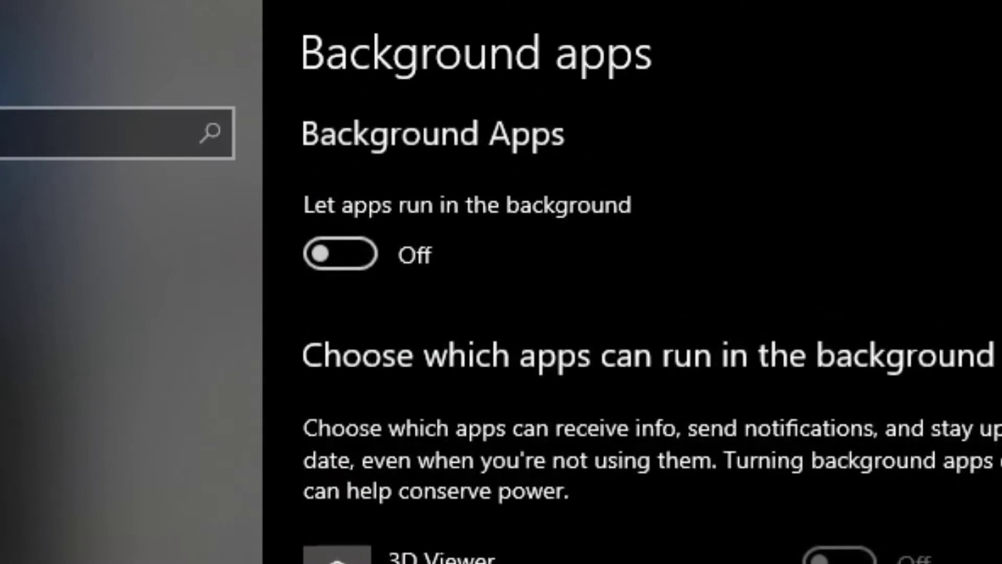
left_click(362, 261)
scroll(366, 261, "down", 10)
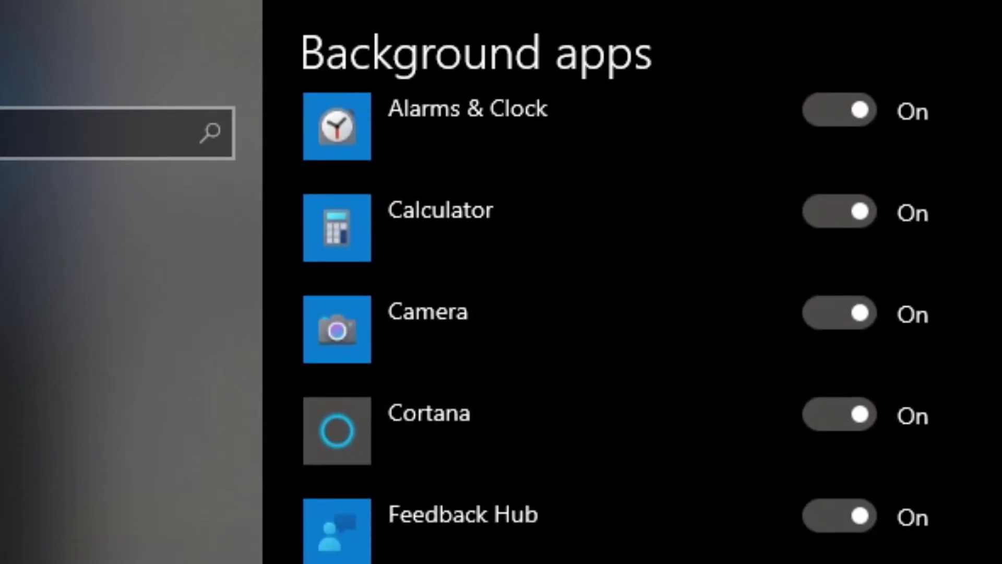
scroll(423, 470, "up", 8)
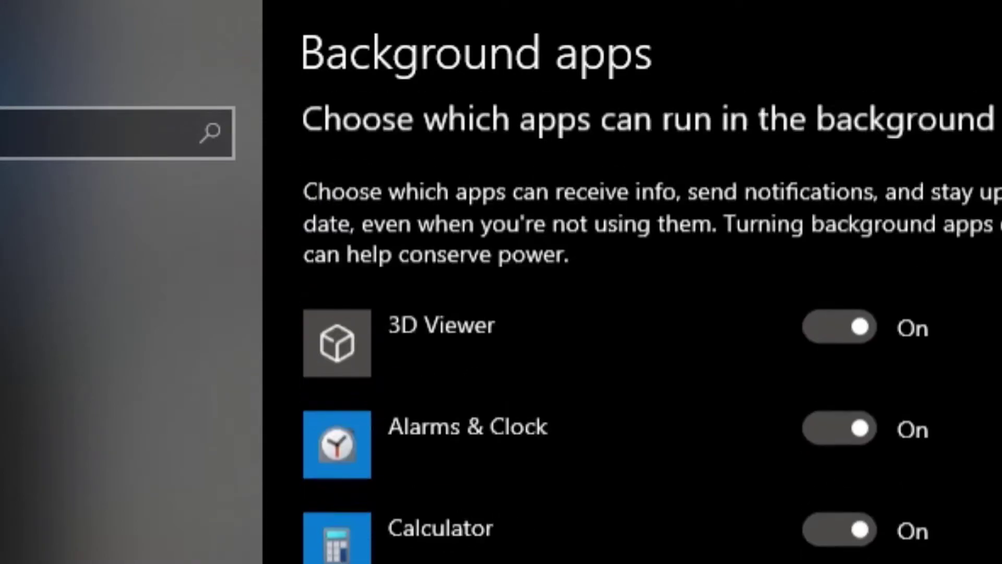
left_click(360, 272)
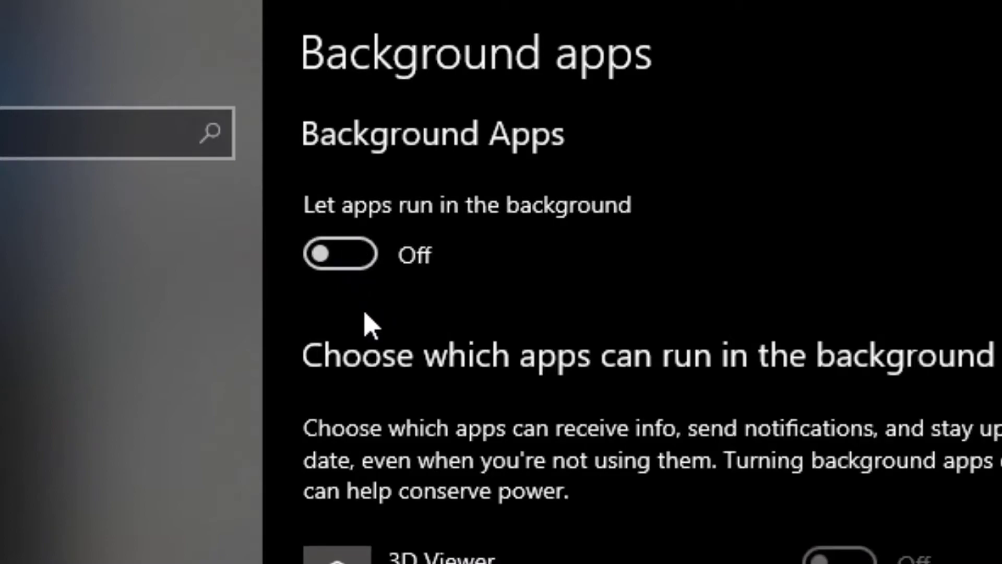
scroll(436, 373, "down", 3)
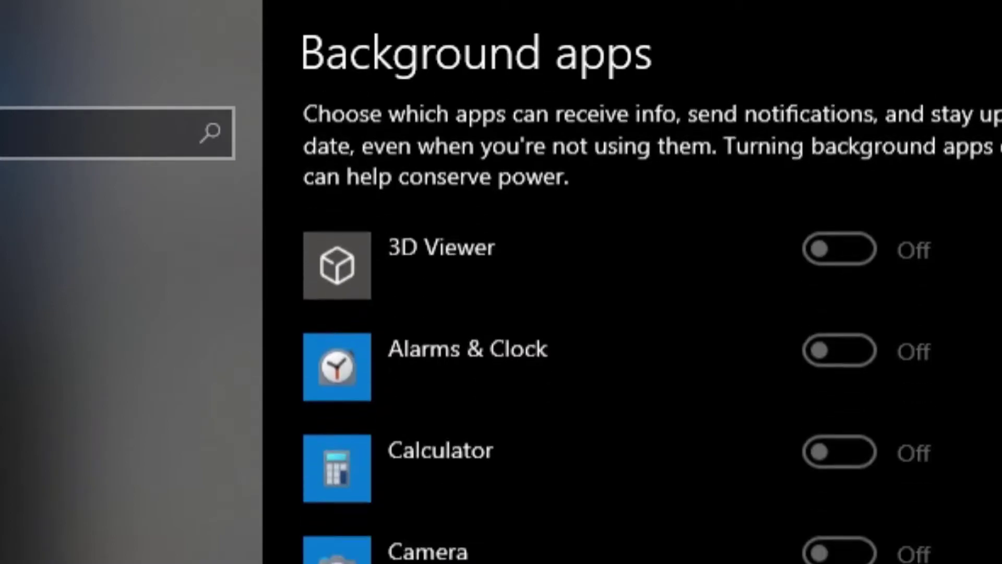
scroll(436, 373, "up", 3)
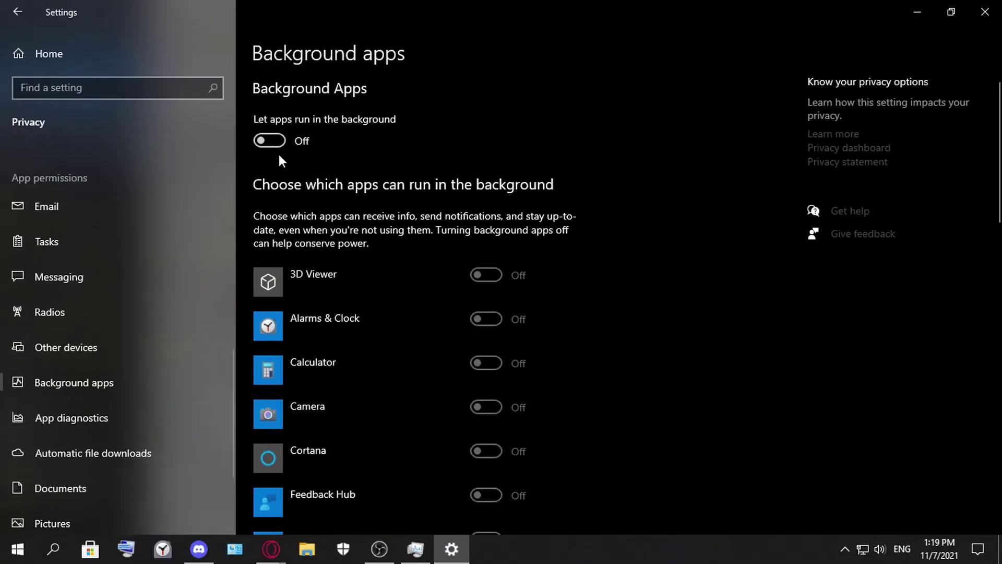
scroll(396, 366, "down", 15)
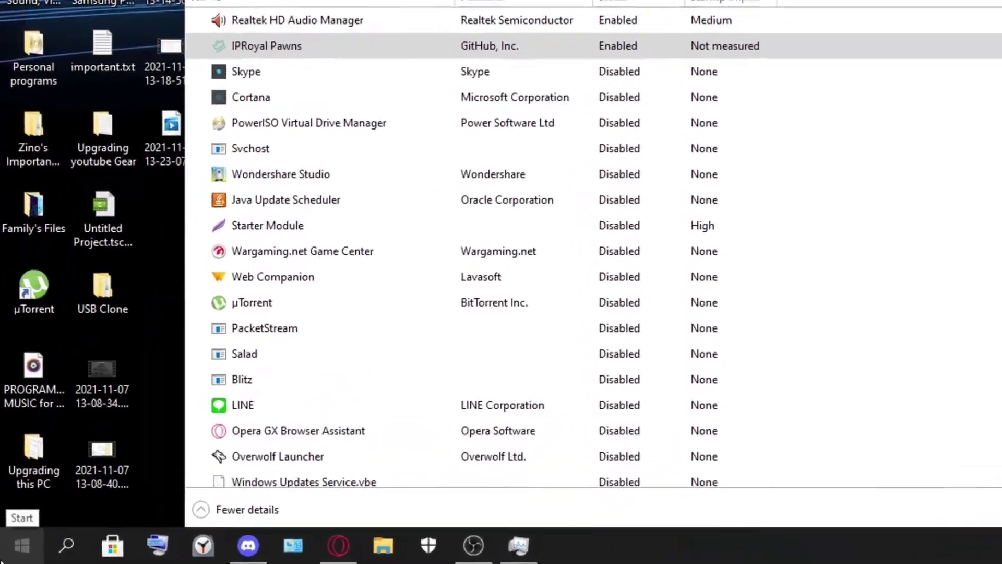
- Search the Start menu for 'services' and launch the Services console
left_click(18, 549)
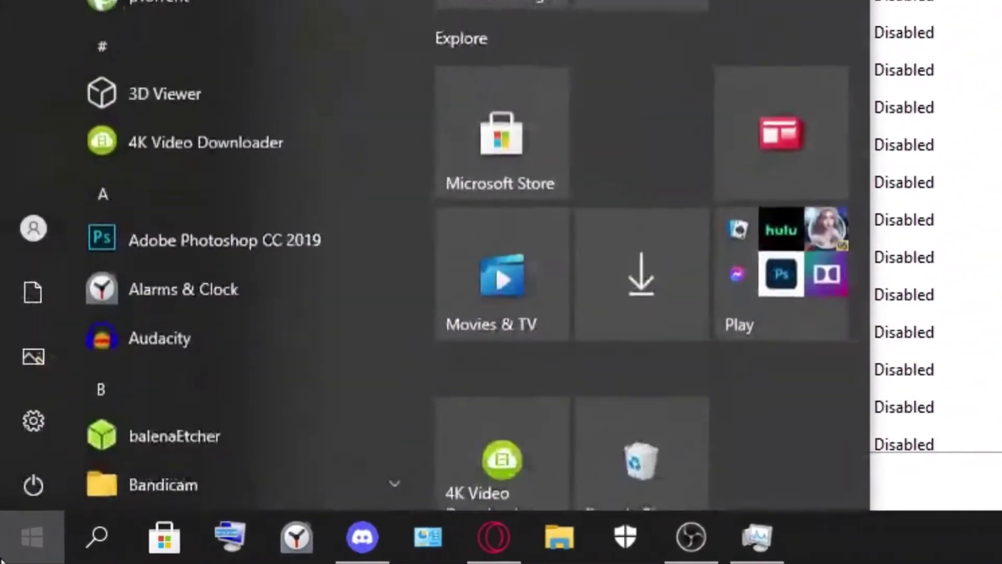
left_click(32, 540)
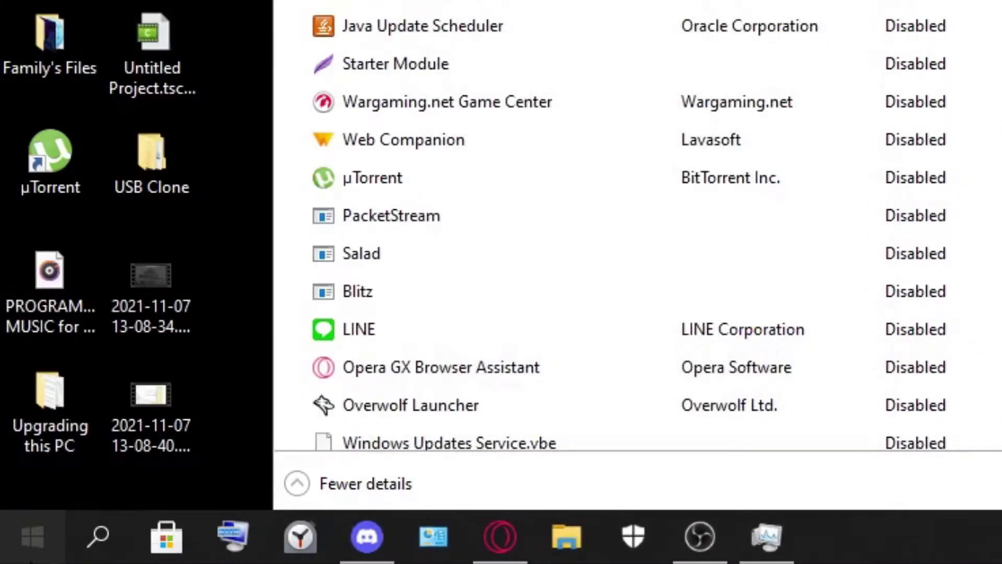
left_click(31, 538)
left_click(30, 559)
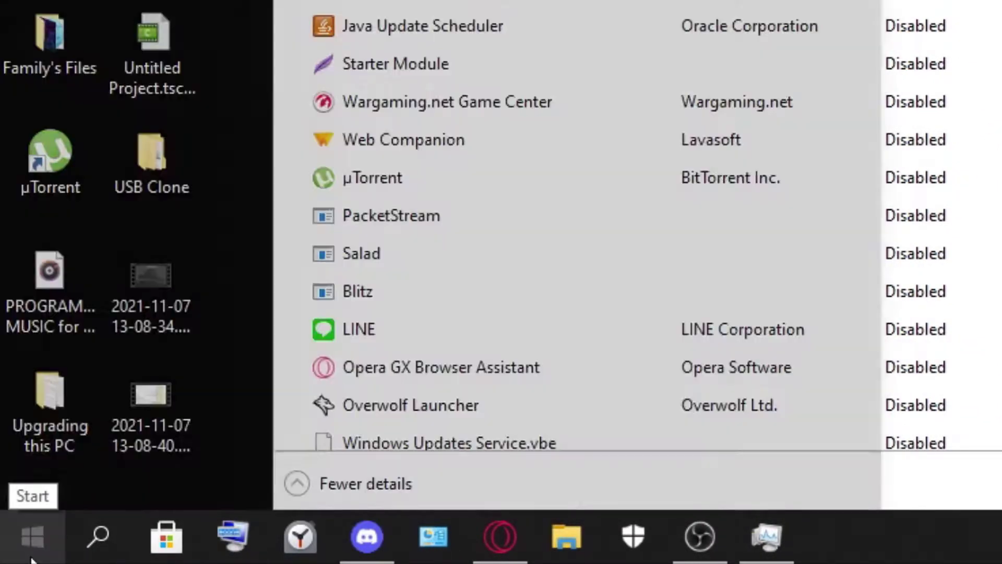
left_click(31, 560)
type("s")
key("BackSpace")
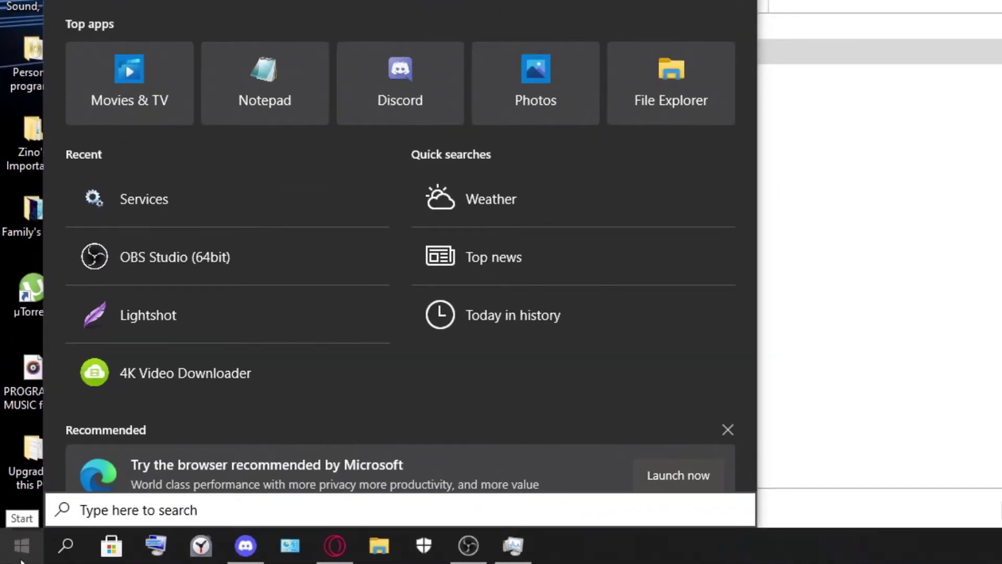
type("services")
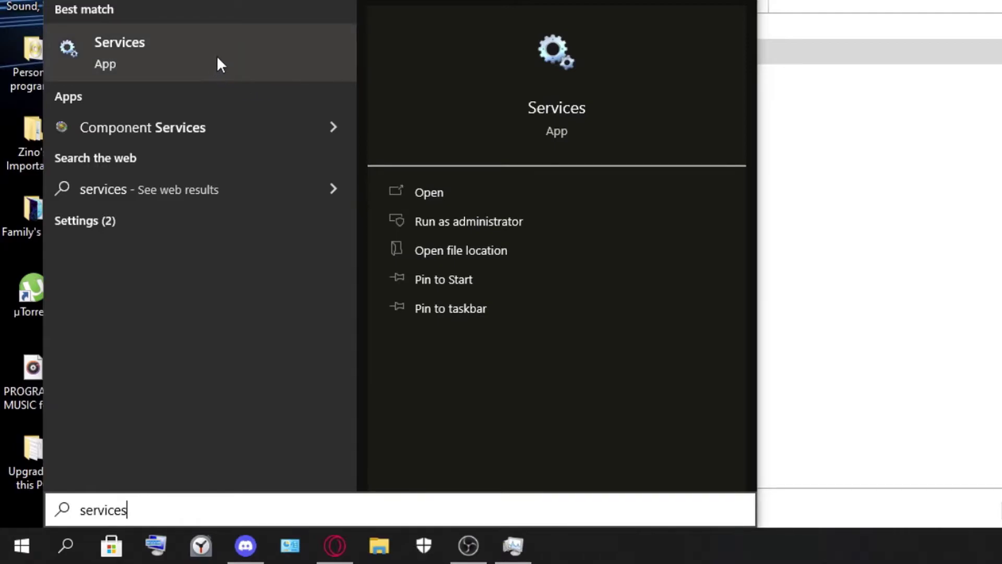
left_click(203, 47)
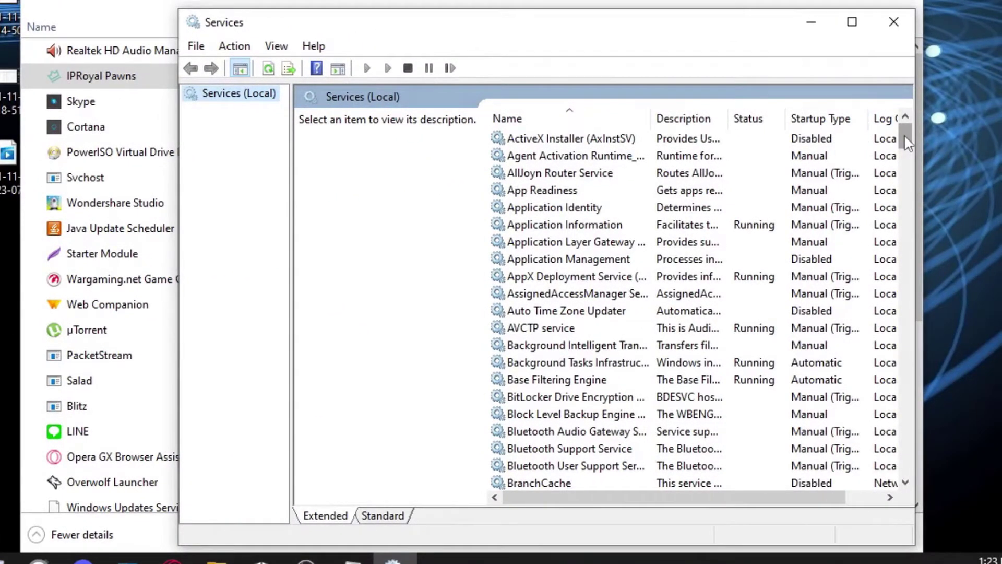
- Locate the SysMain service in the Services list and open its Properties
left_click_drag(906, 141, 910, 355)
left_click(890, 242)
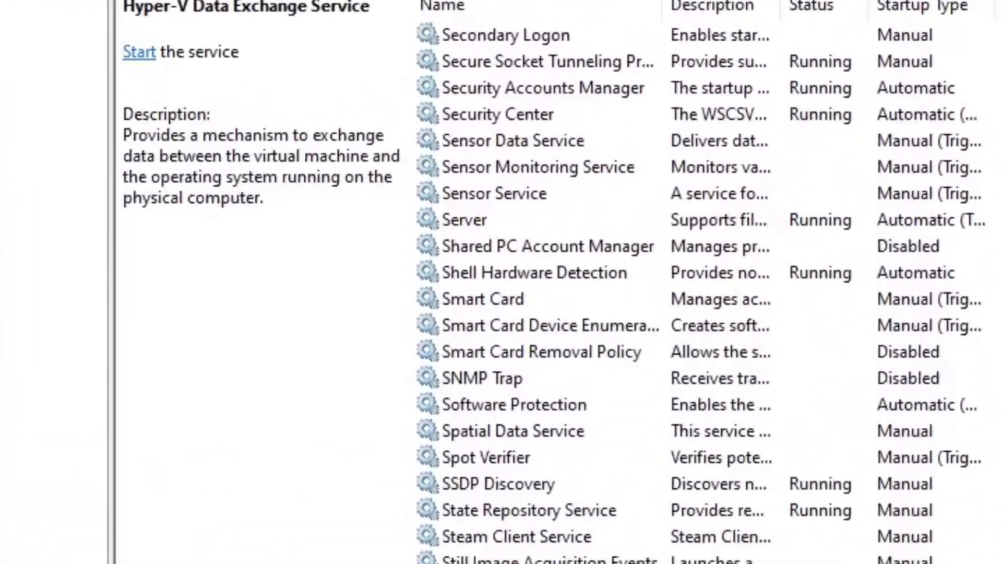
scroll(610, 271, "down", 3)
scroll(527, 250, "down", 2)
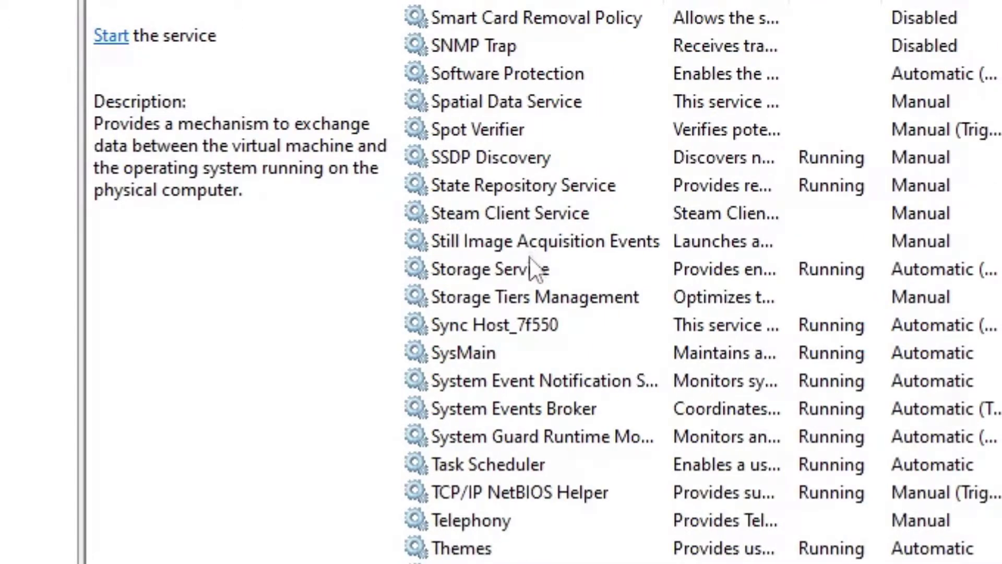
left_click(469, 269)
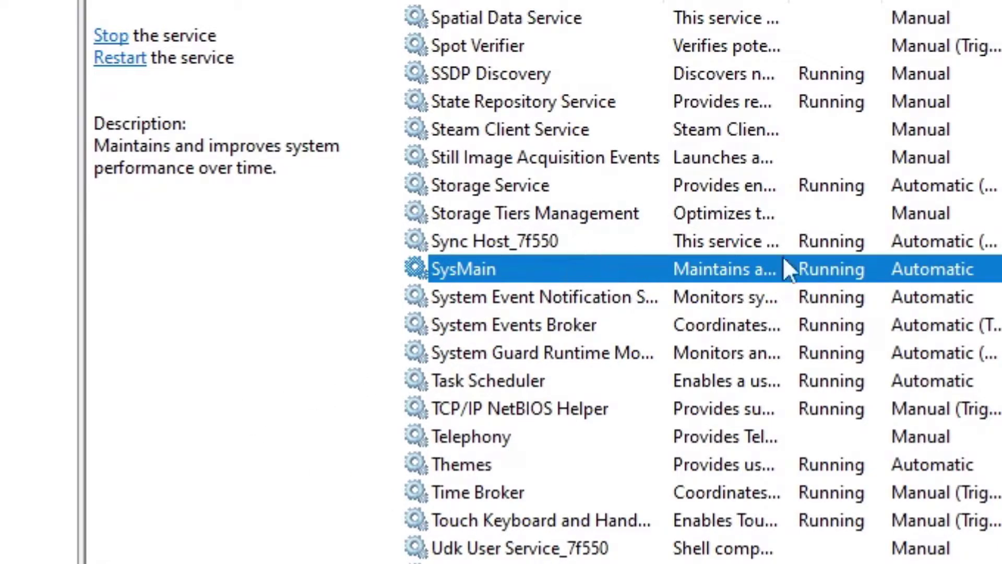
right_click(550, 271)
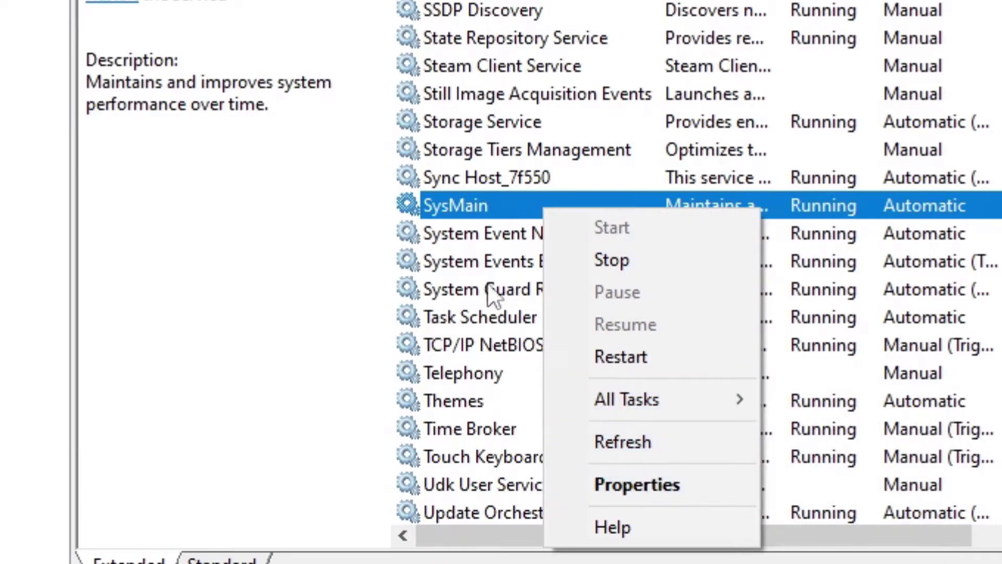
left_click(344, 250)
right_click(563, 193)
right_click(505, 204)
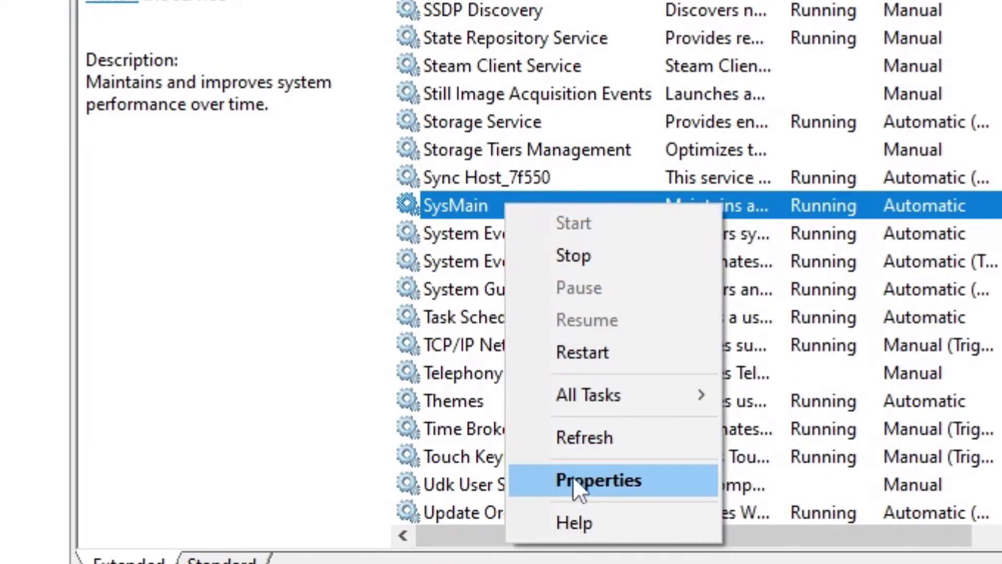
left_click(262, 287)
right_click(462, 204)
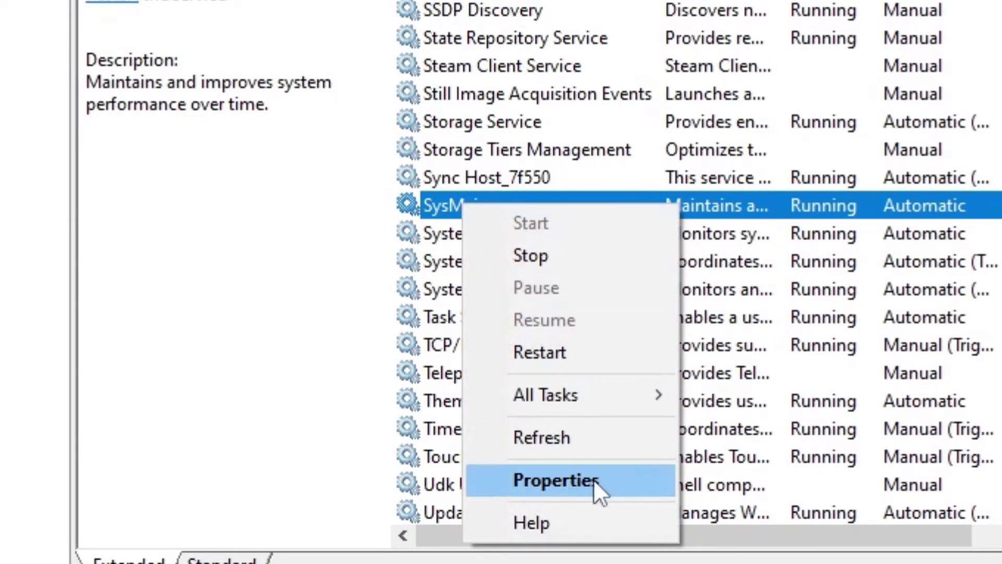
left_click(593, 479)
- Set SysMain's startup type to Disabled, then apply and confirm
left_click(480, 256)
left_click(479, 259)
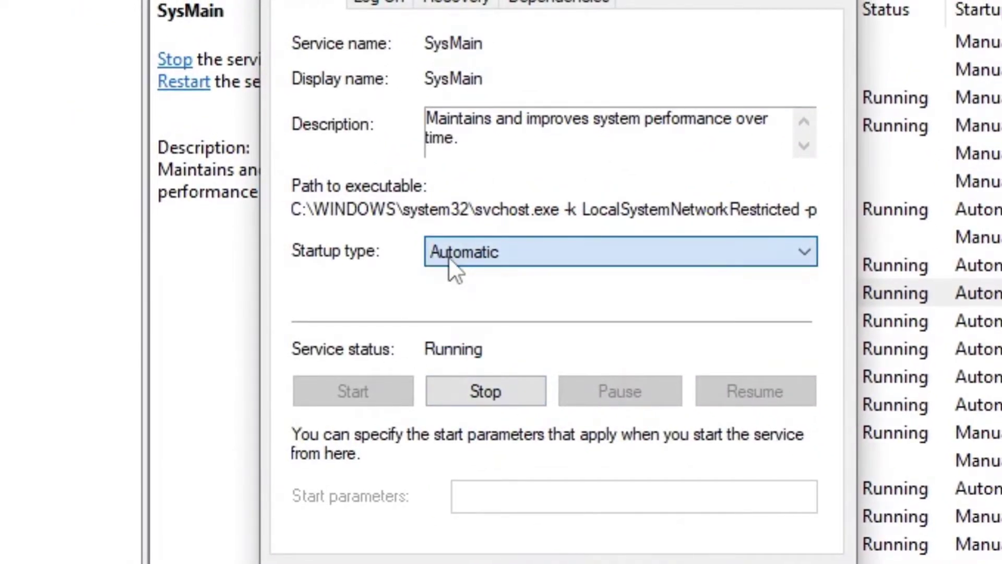
left_click(490, 254)
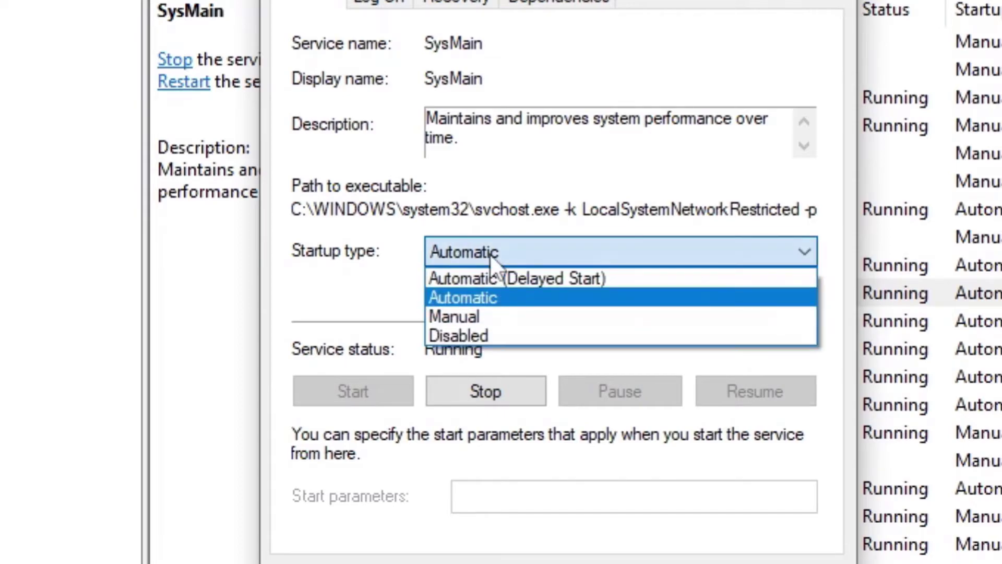
left_click(524, 341)
left_click(801, 515)
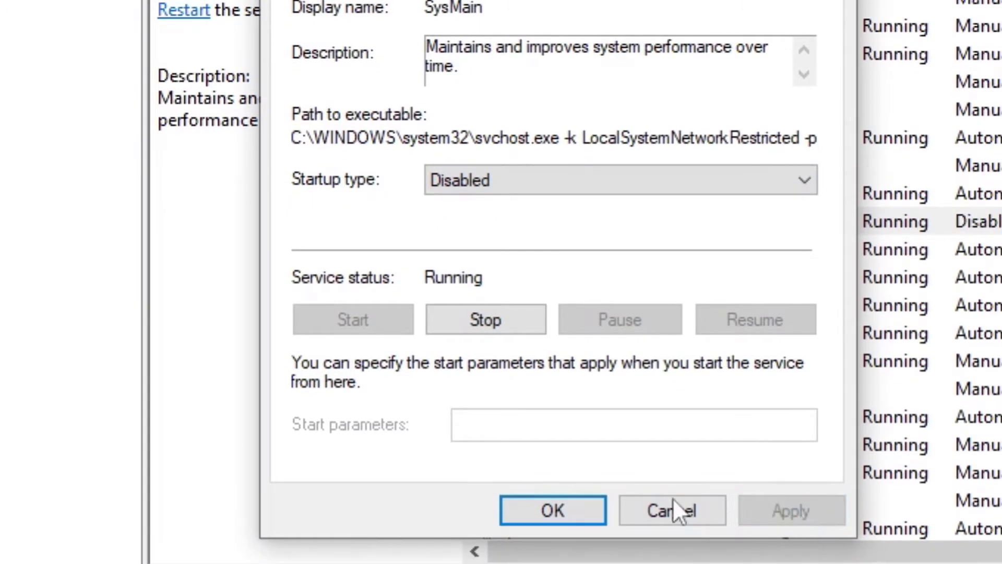
left_click(562, 509)
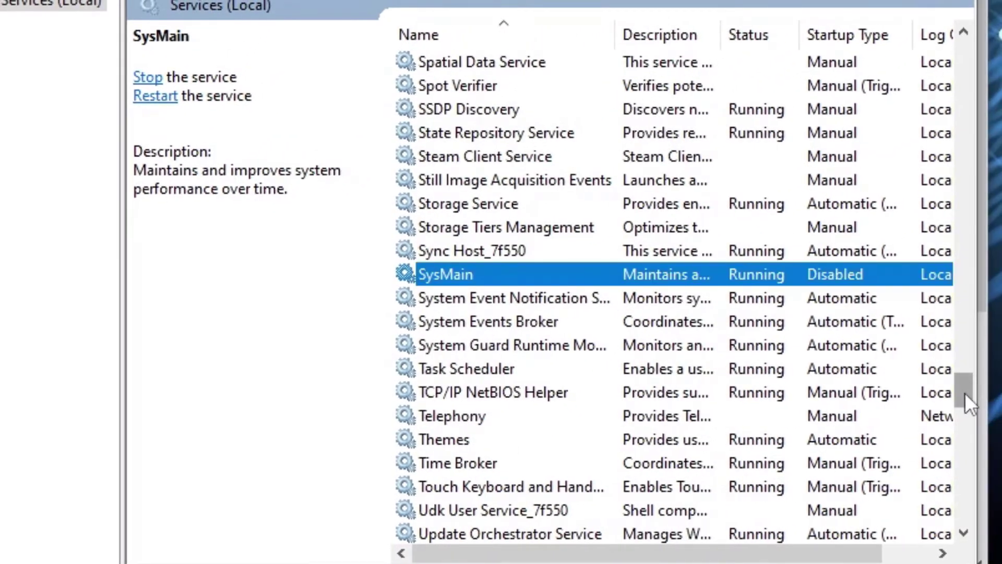
- Select the Windows Search service and open its Properties
left_click_drag(965, 393, 977, 491)
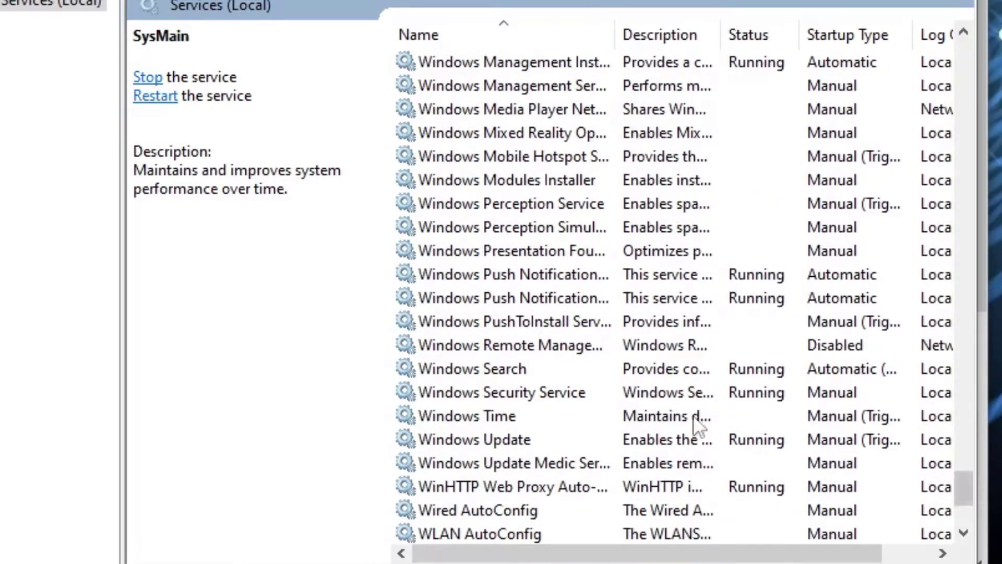
left_click(549, 371)
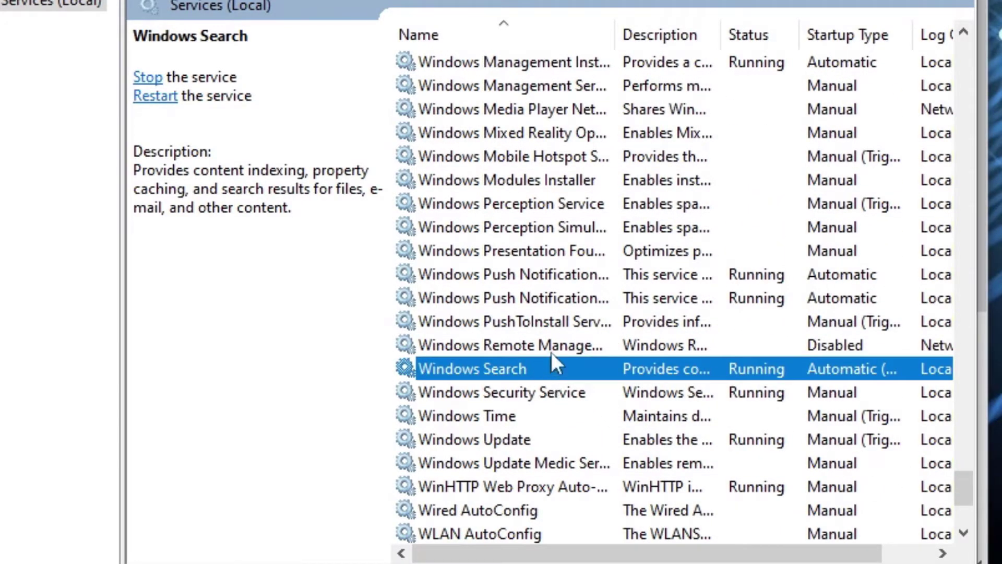
left_click(174, 162)
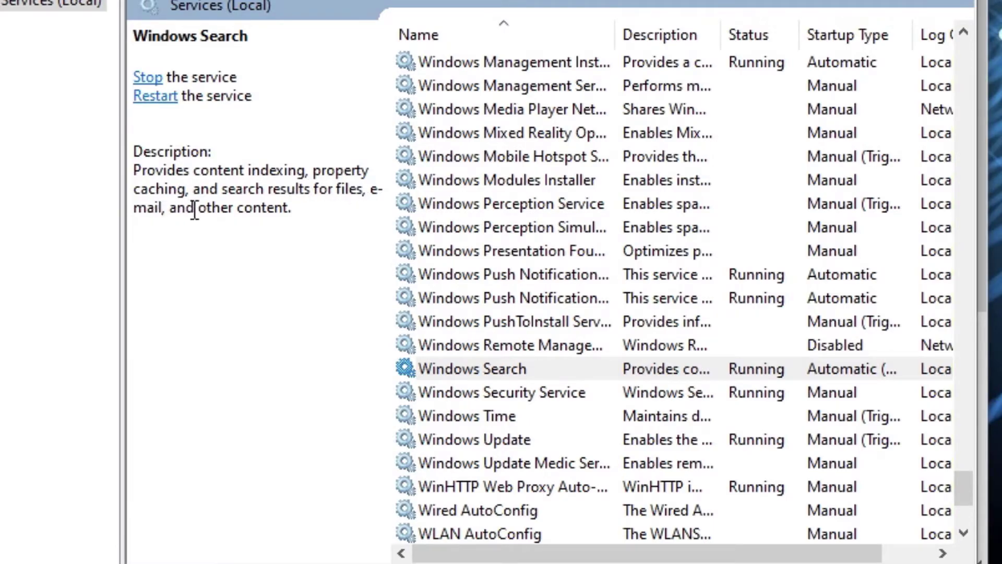
left_click(470, 367)
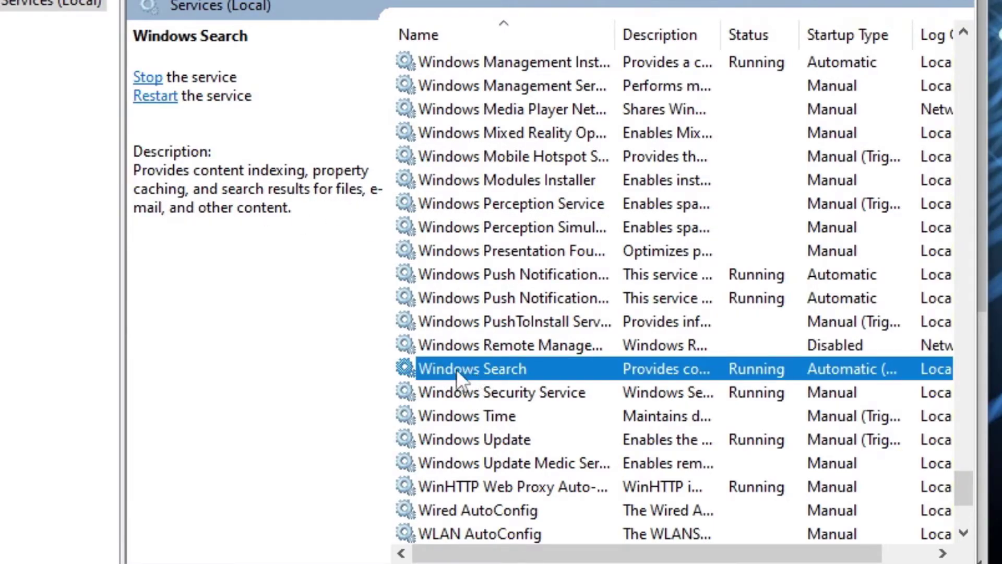
right_click(483, 367)
left_click(264, 273)
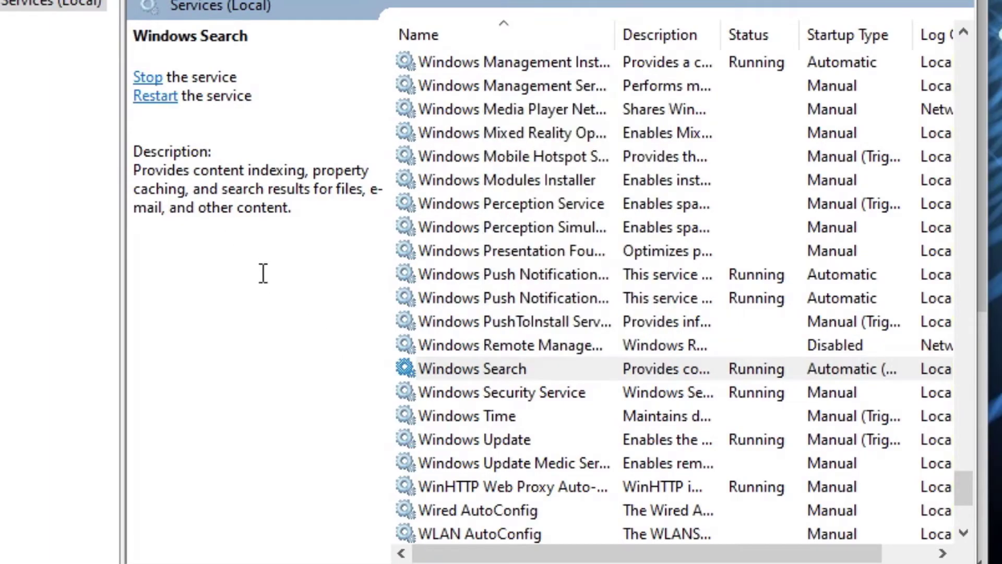
right_click(465, 364)
left_click(286, 307)
right_click(476, 365)
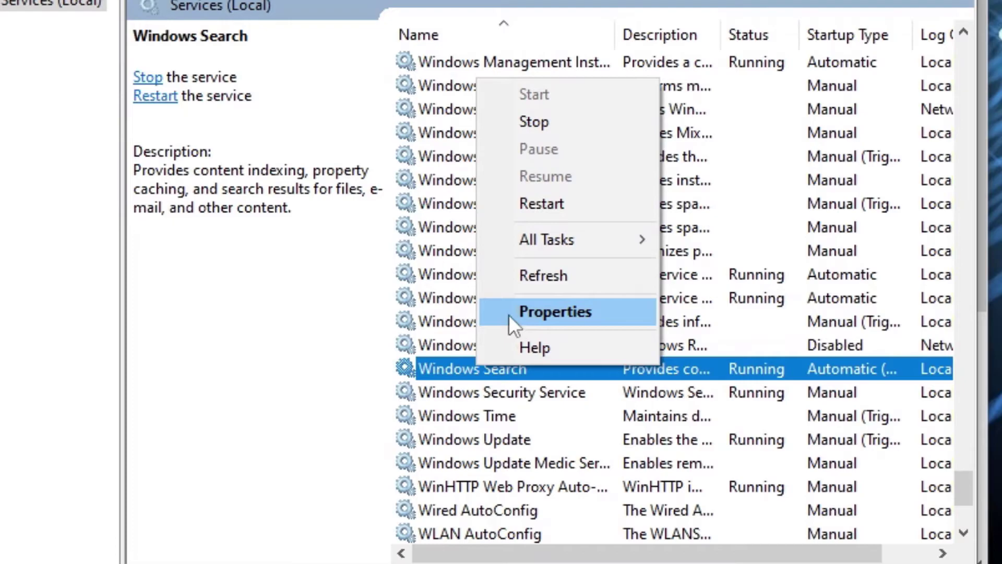
left_click(285, 329)
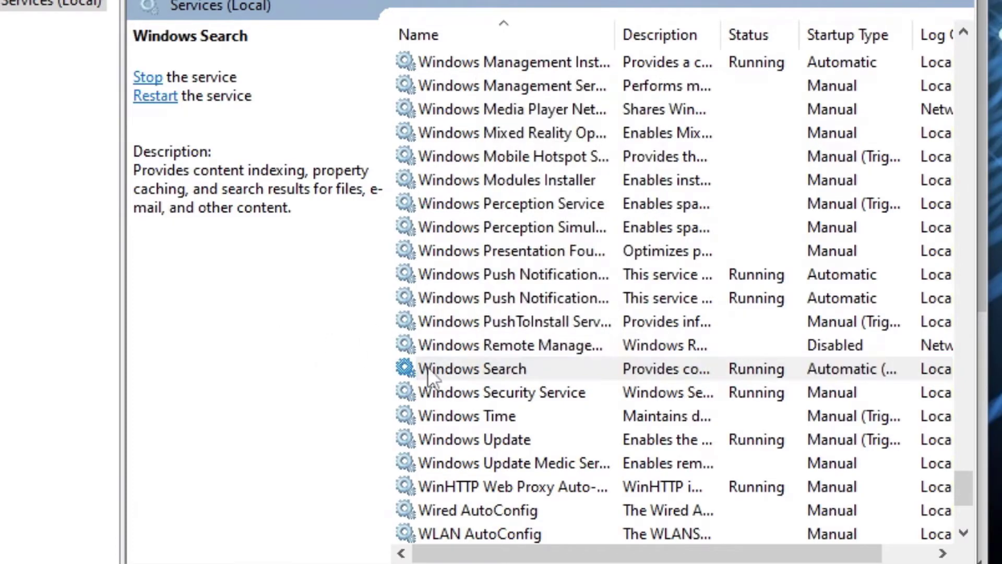
right_click(429, 367)
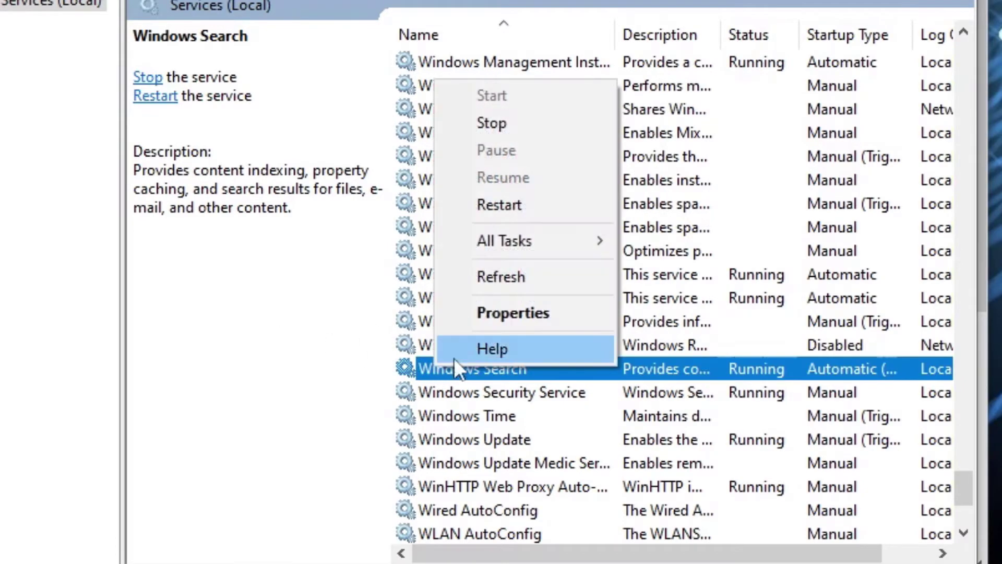
left_click(525, 312)
- Set Windows Search's startup type to Disabled, then apply and confirm
left_click(441, 243)
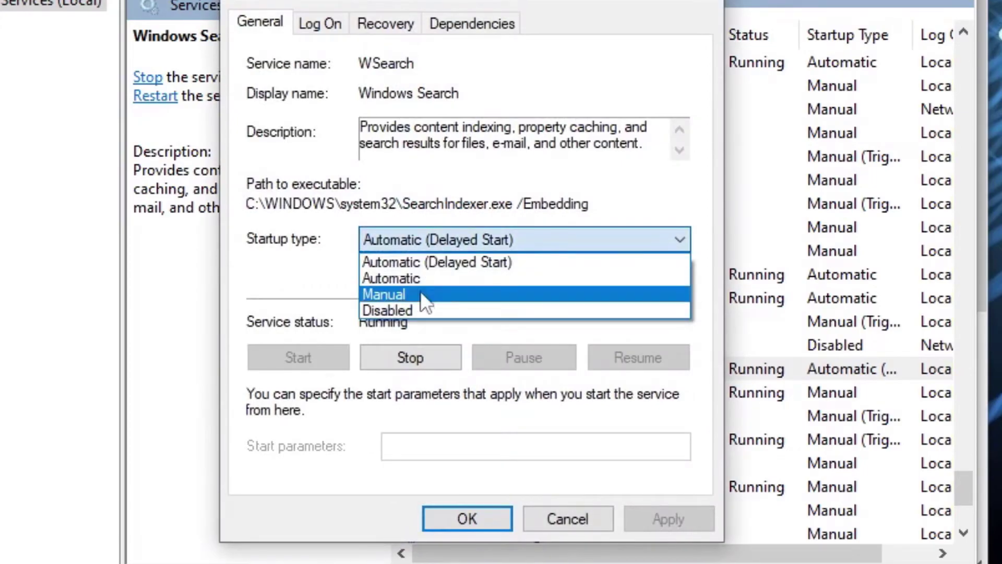
left_click(416, 312)
left_click(672, 524)
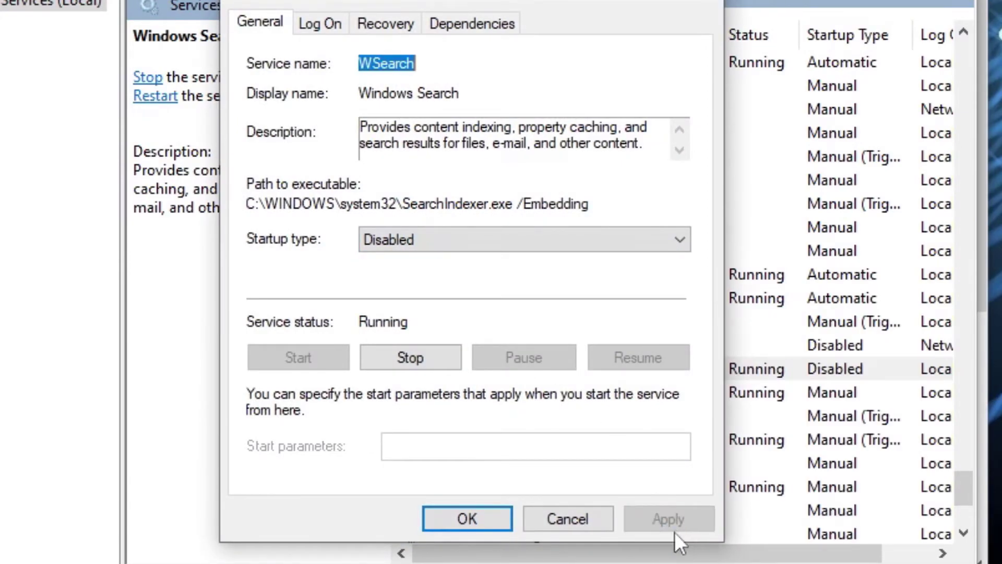
left_click(467, 518)
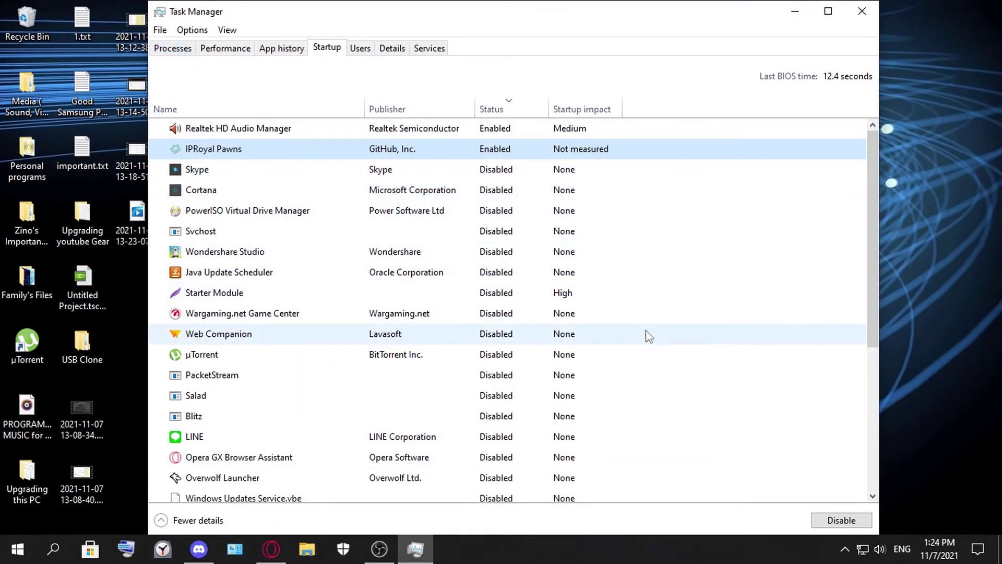
scroll(569, 367, "down", 3)
scroll(524, 405, "down", 2)
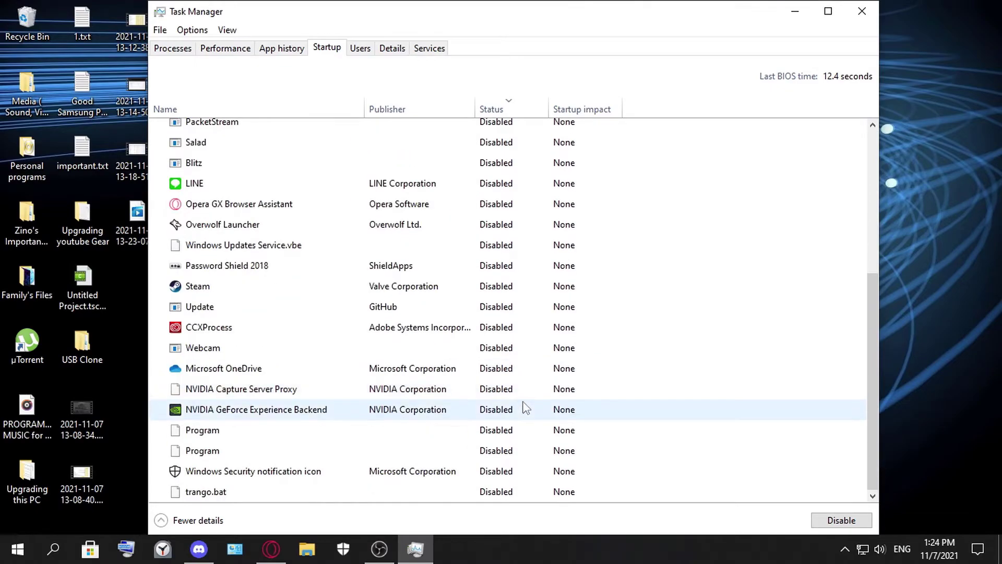
scroll(520, 410, "up", 5)
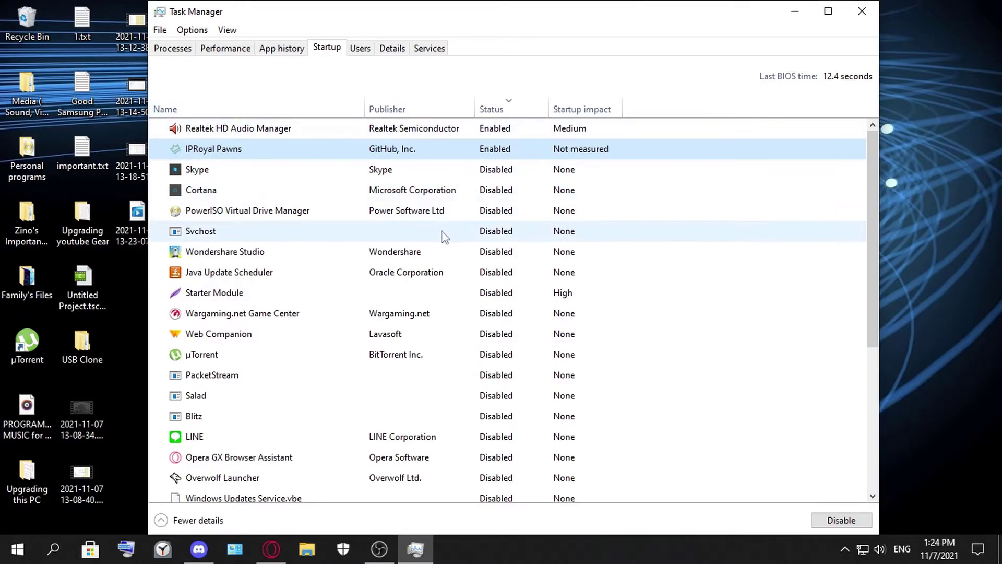
left_click(445, 134)
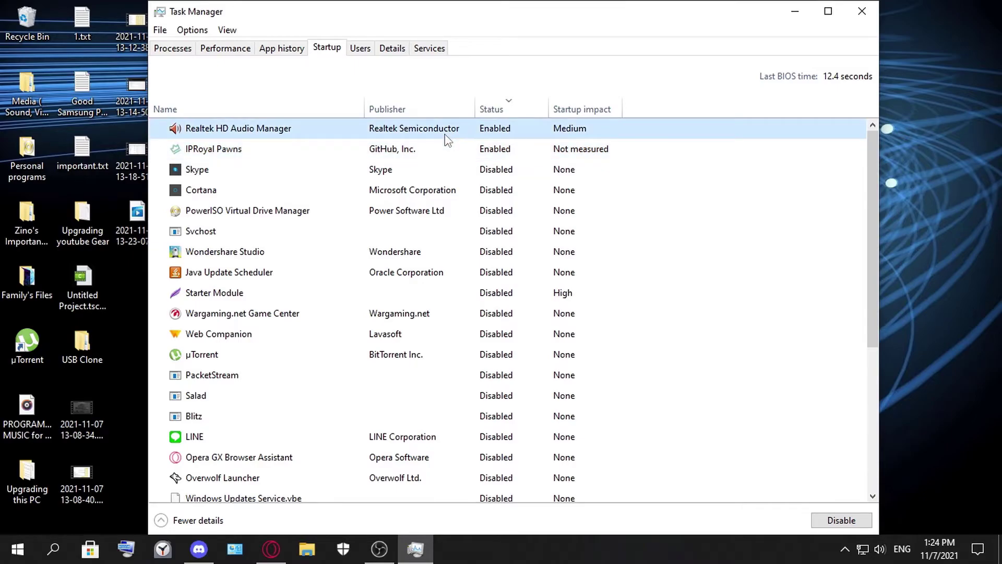
left_click(450, 152)
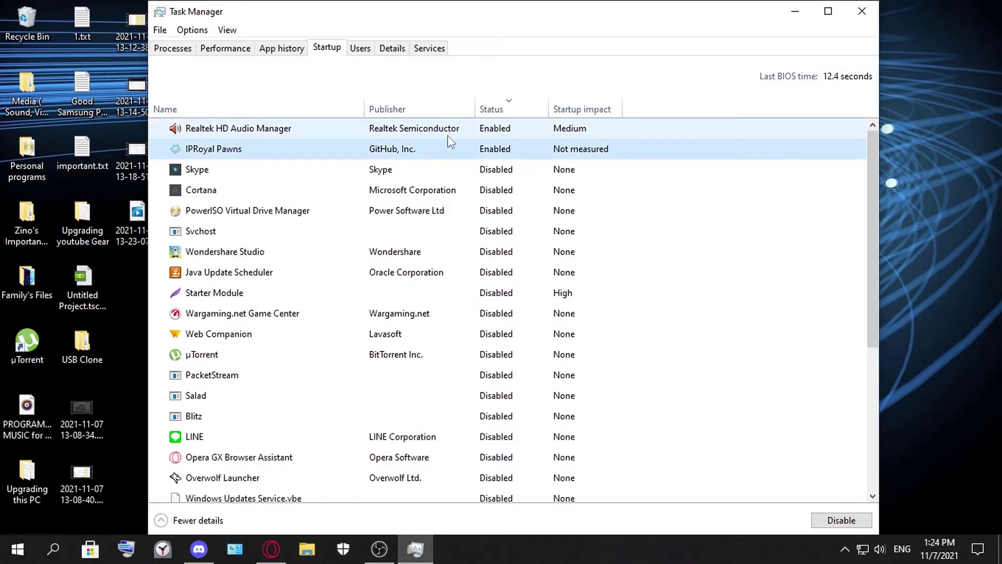
left_click(441, 136)
left_click(441, 152)
left_click(436, 136)
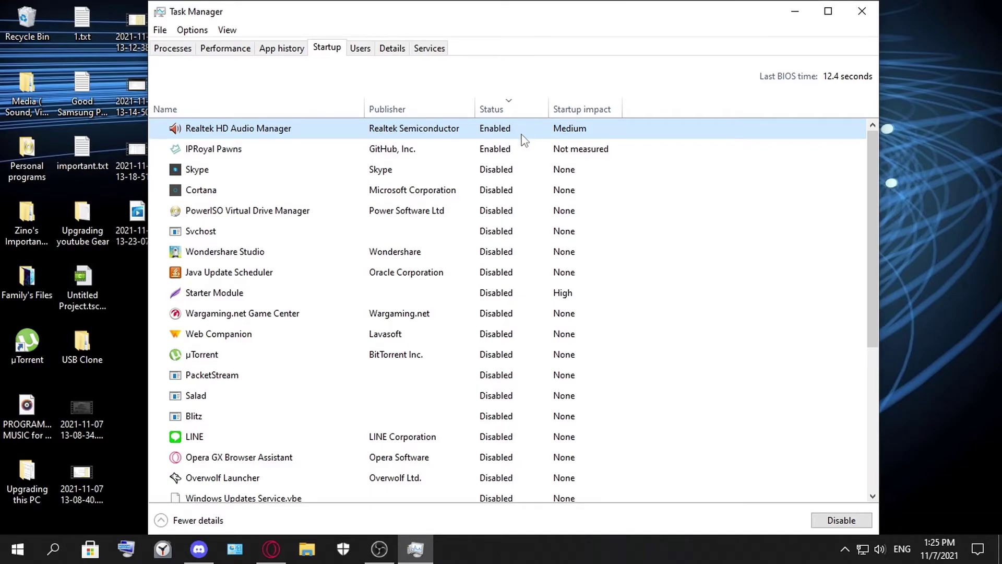
left_click(485, 151)
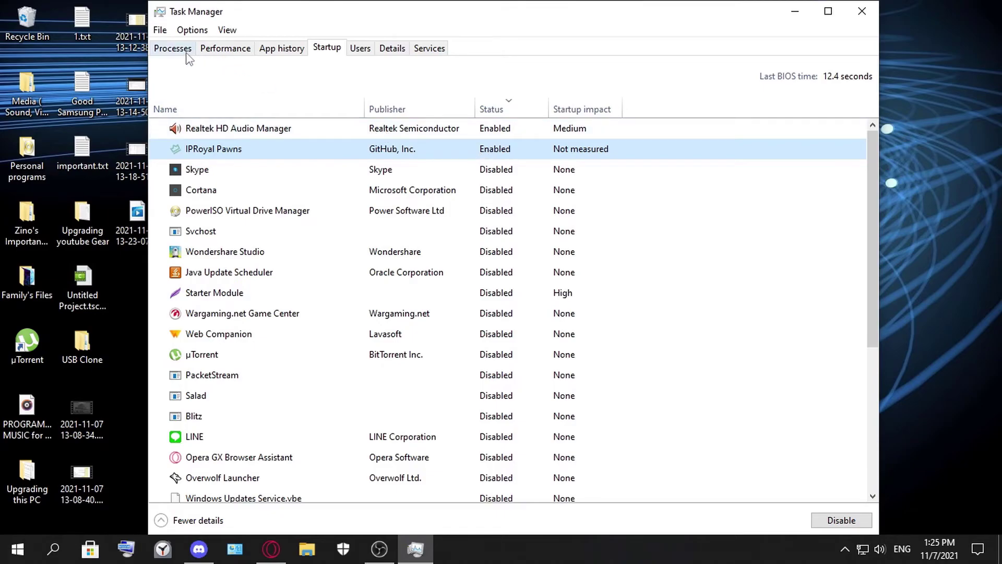
left_click(392, 129)
left_click(387, 151)
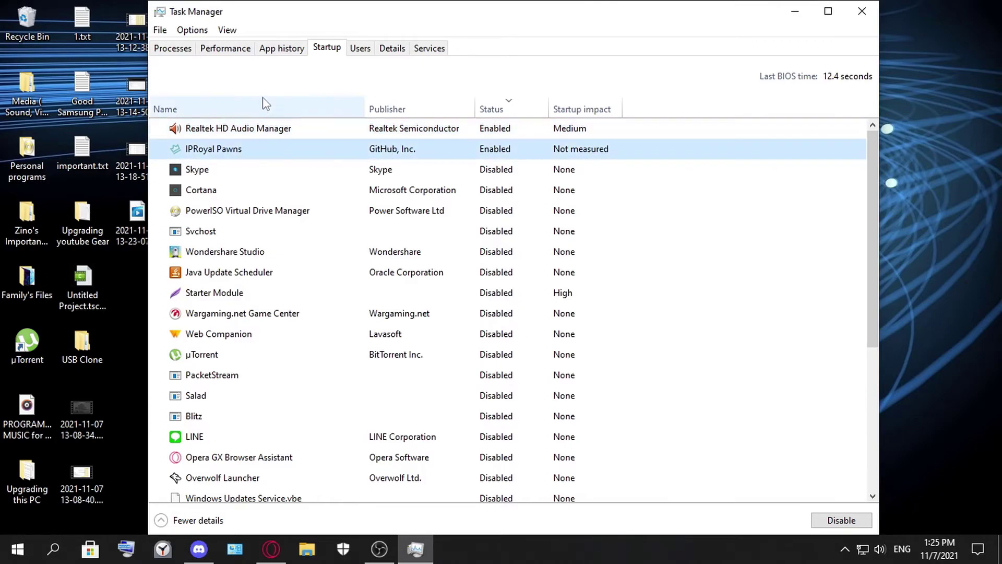
left_click(169, 51)
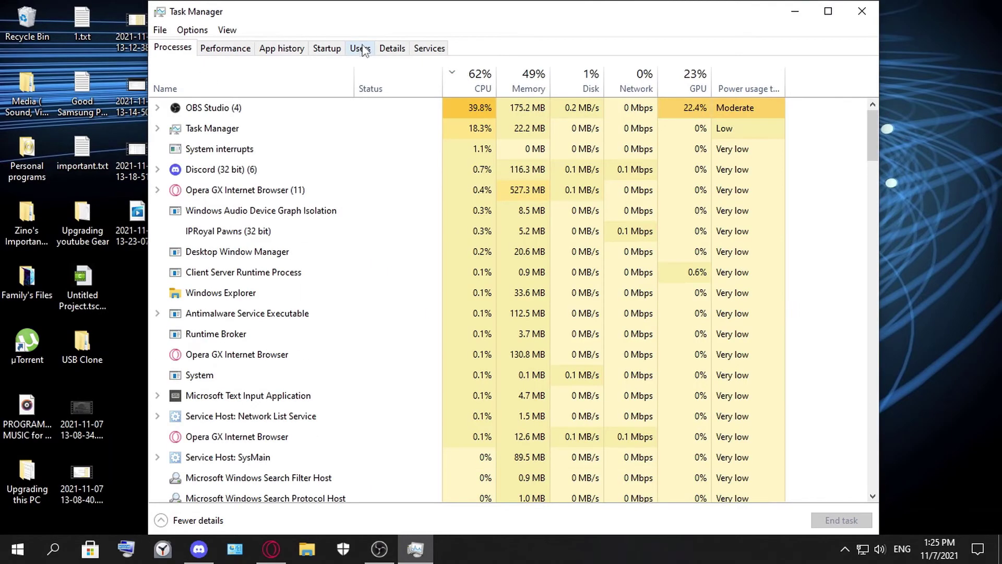
left_click(335, 48)
left_click(403, 129)
left_click(411, 151)
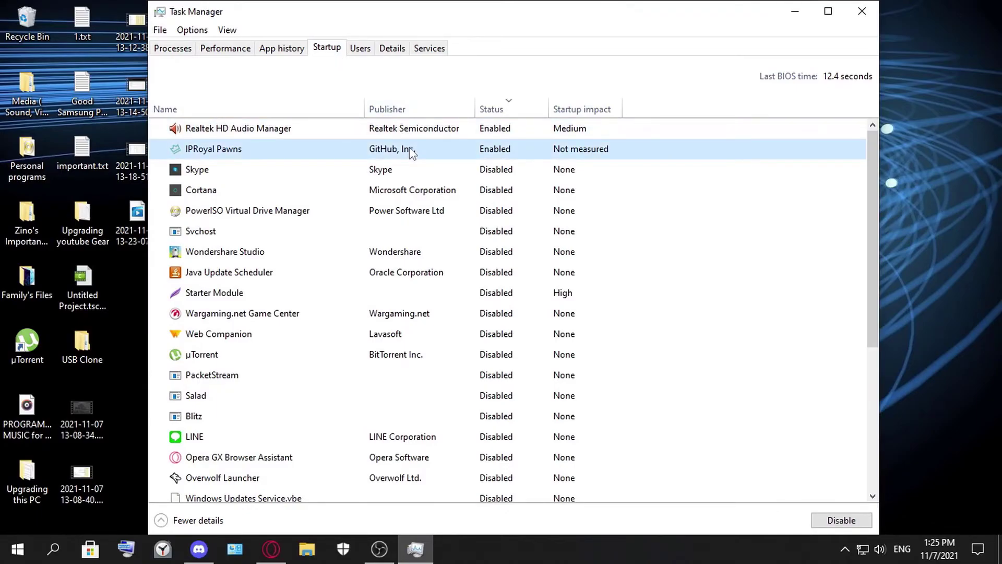
left_click(448, 131)
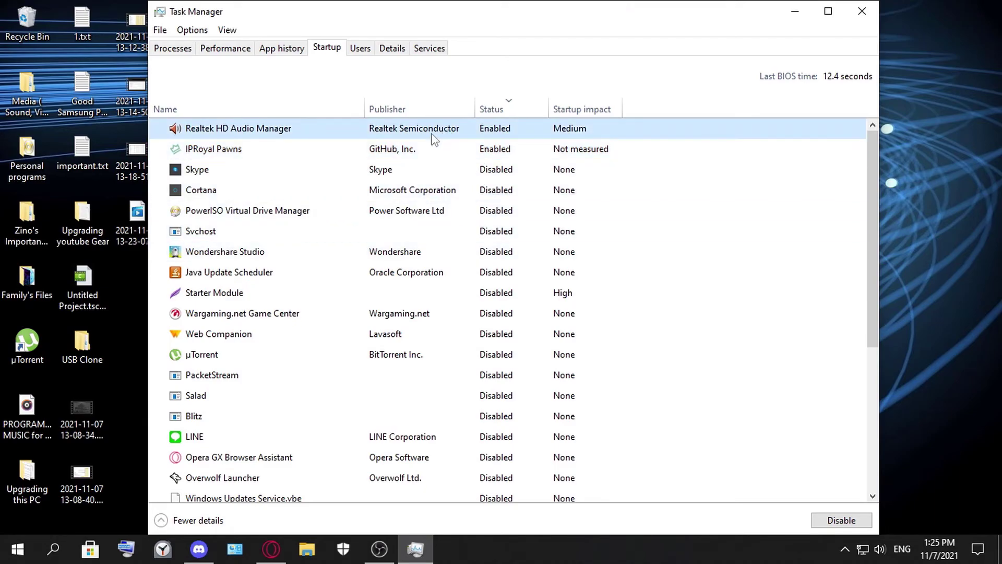
left_click(426, 148)
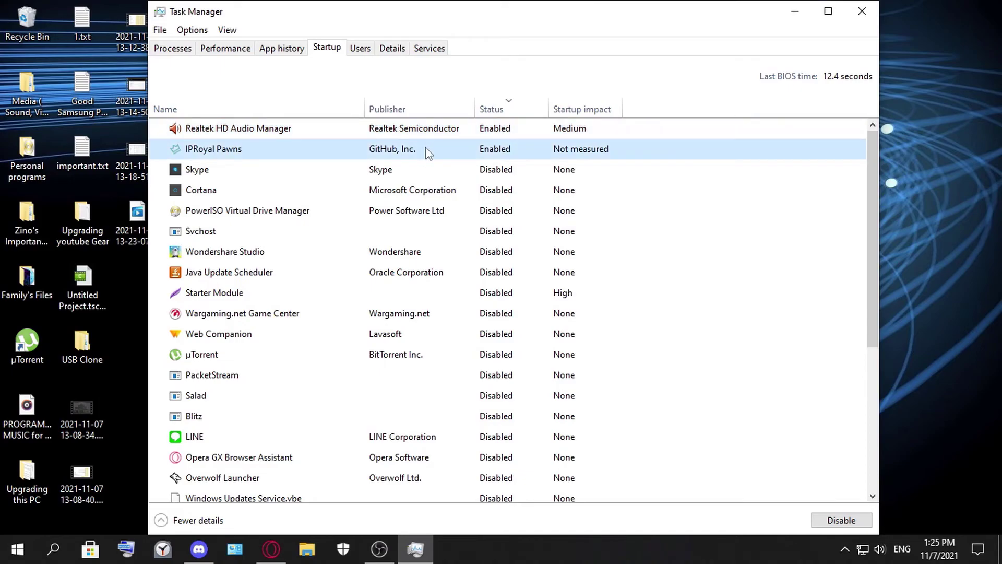